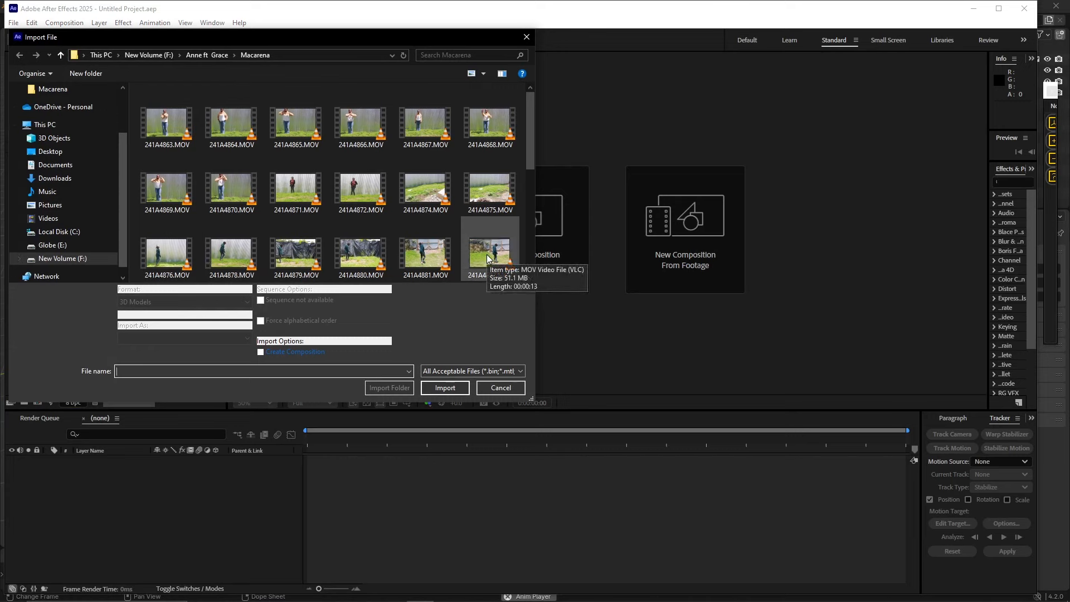
# - Import the clip 241A4882.MOV as footage and create a new composition from it
pyautogui.scroll(-1, 488, 257)
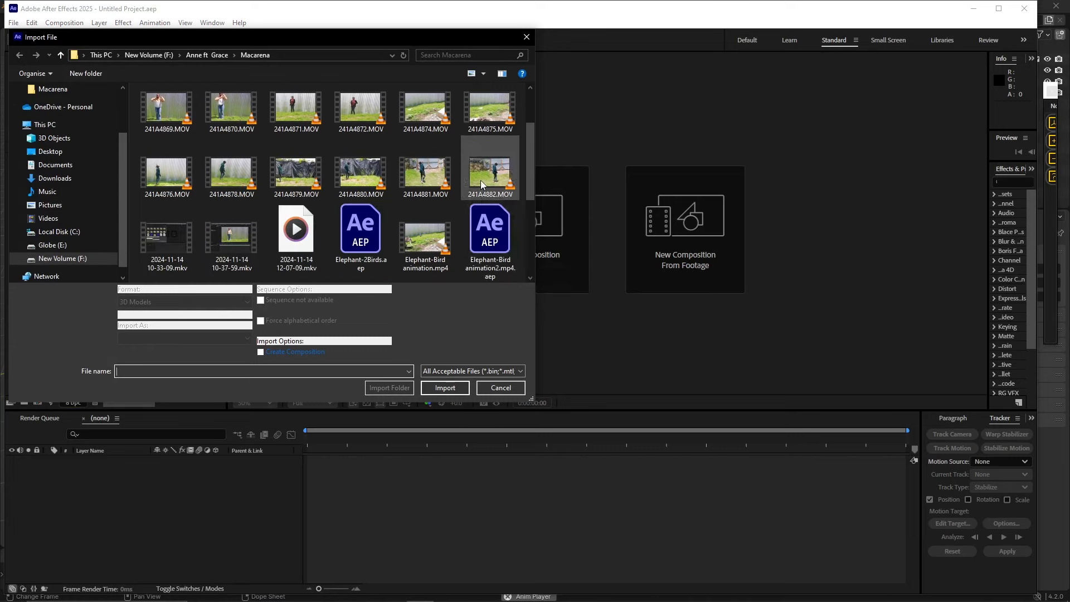
pyautogui.click(488, 180)
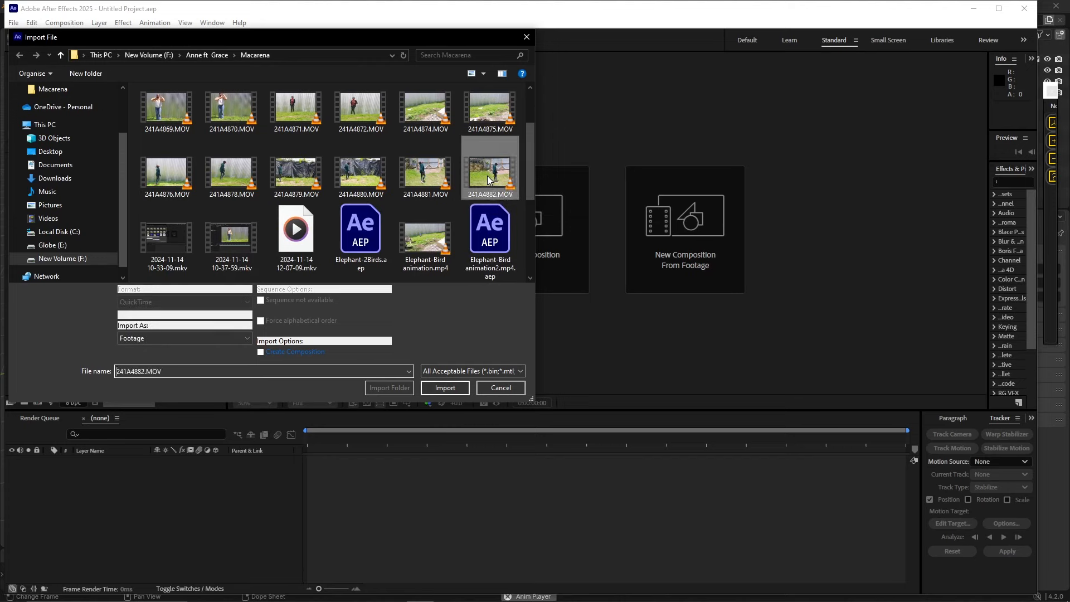
pyautogui.click(445, 388)
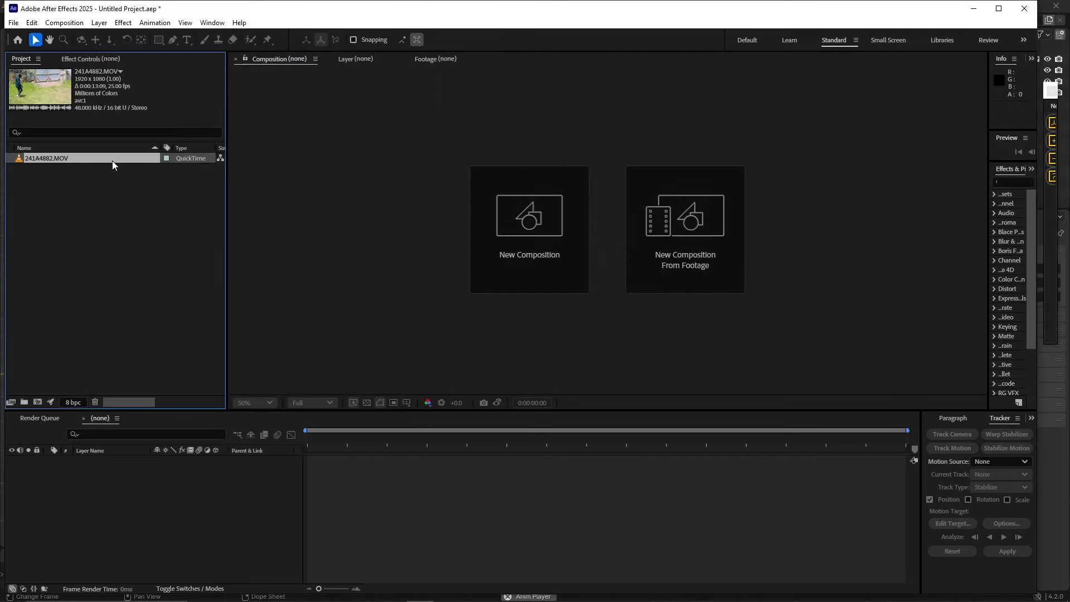
pyautogui.moveTo(115, 156); pyautogui.dragTo(38, 398)
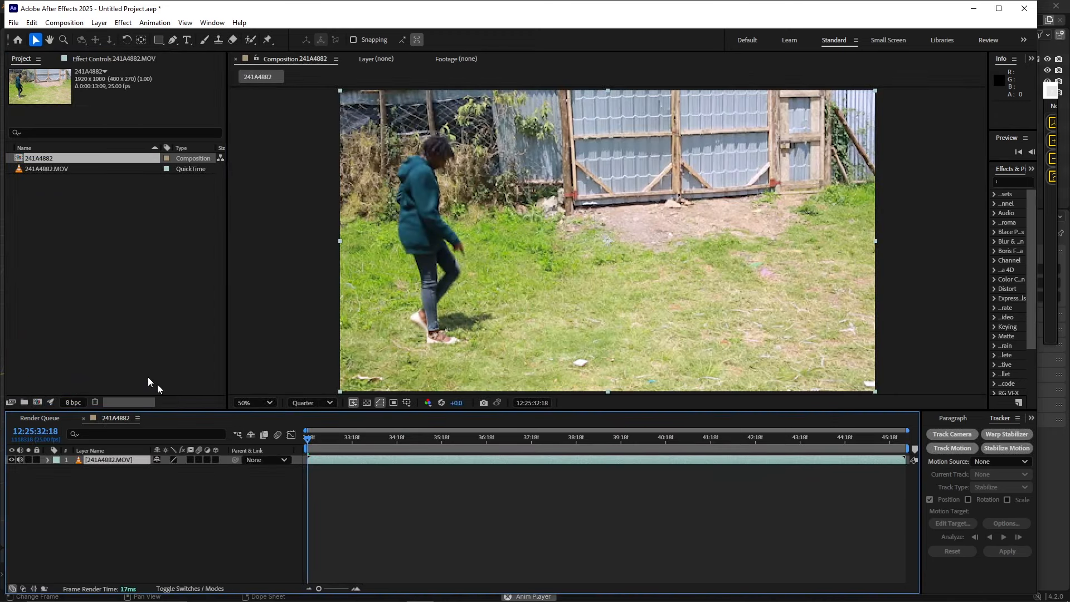
# - Set the composition preview resolution to Full and run Track Camera on the 241A4882.MOV layer
pyautogui.click(328, 404)
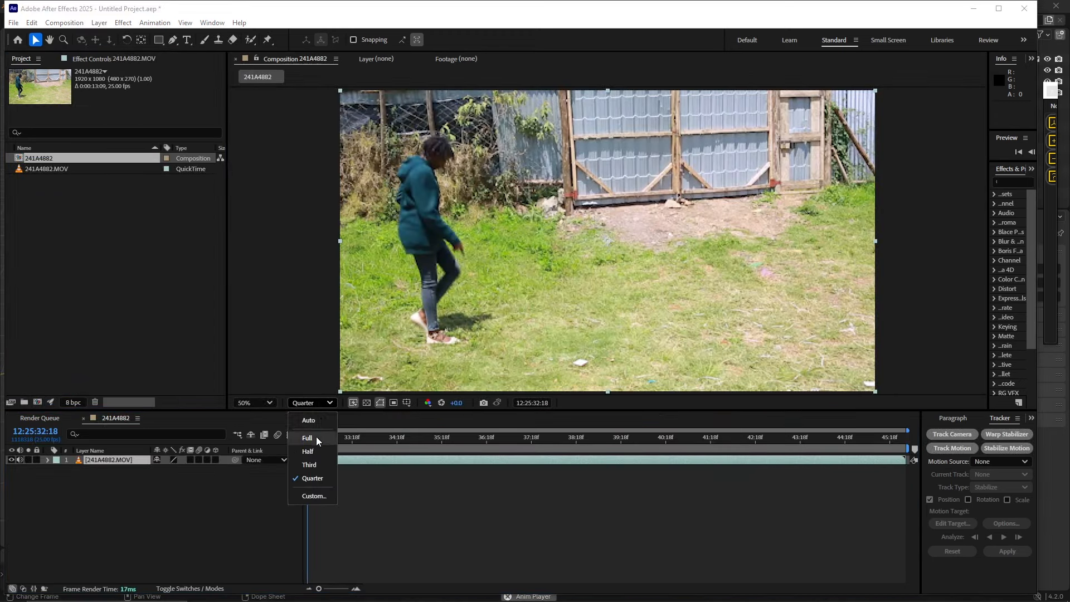
pyautogui.click(316, 439)
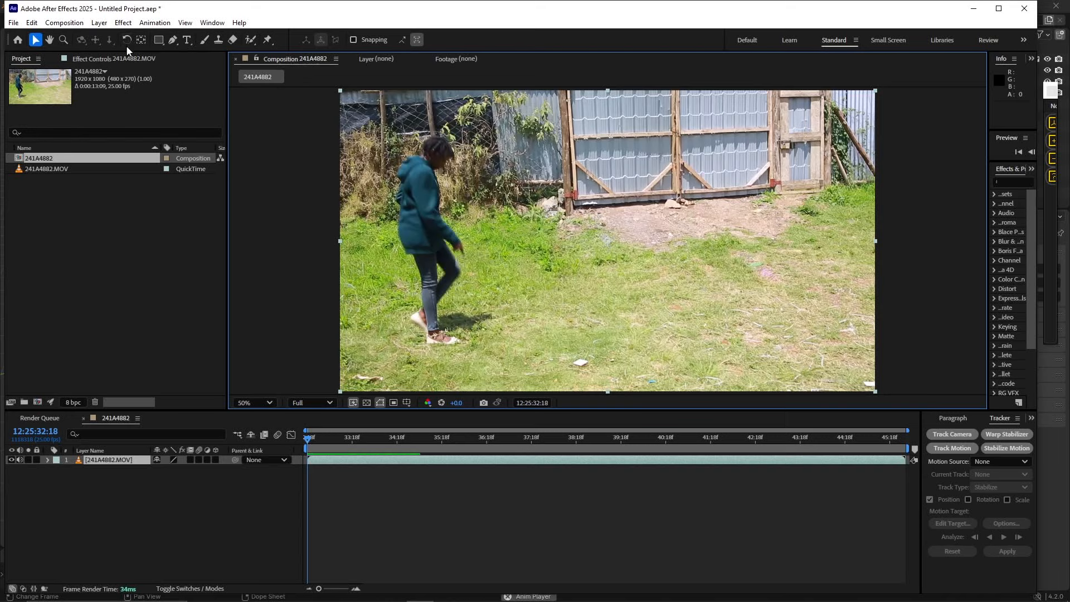
pyautogui.click(156, 23)
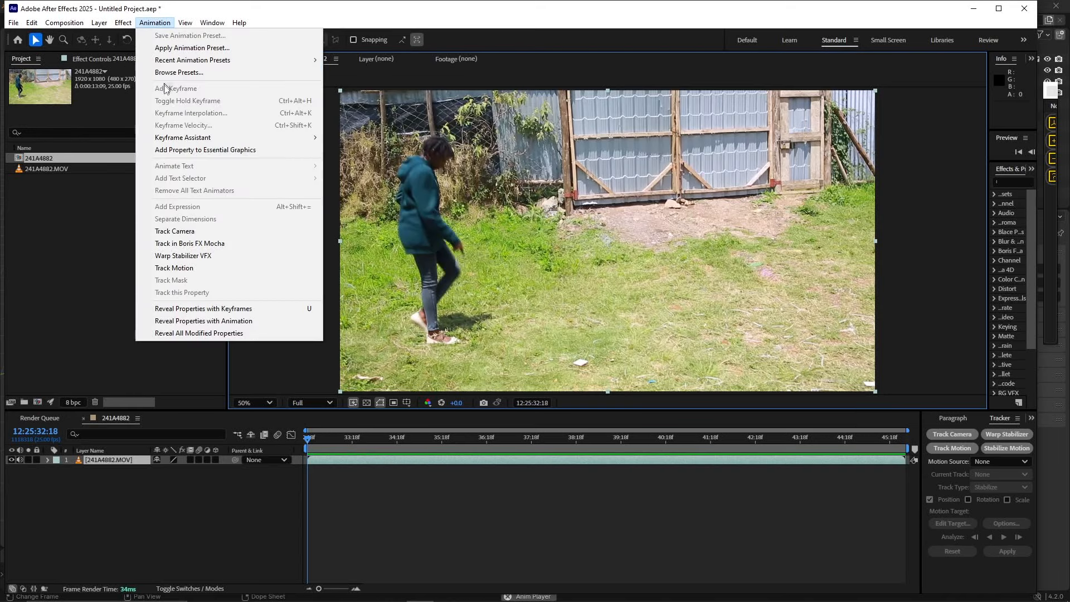
pyautogui.click(175, 232)
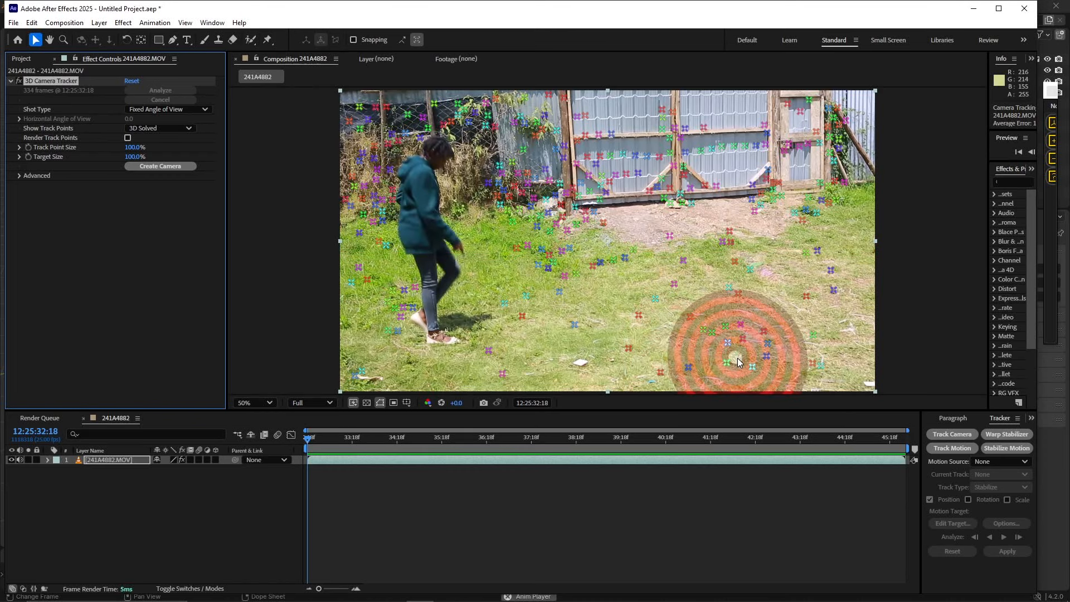
# - Use the cluster of track points on the grass right of the walking person to set the ground plane and origin, and create a solid and camera there
pyautogui.click(728, 360)
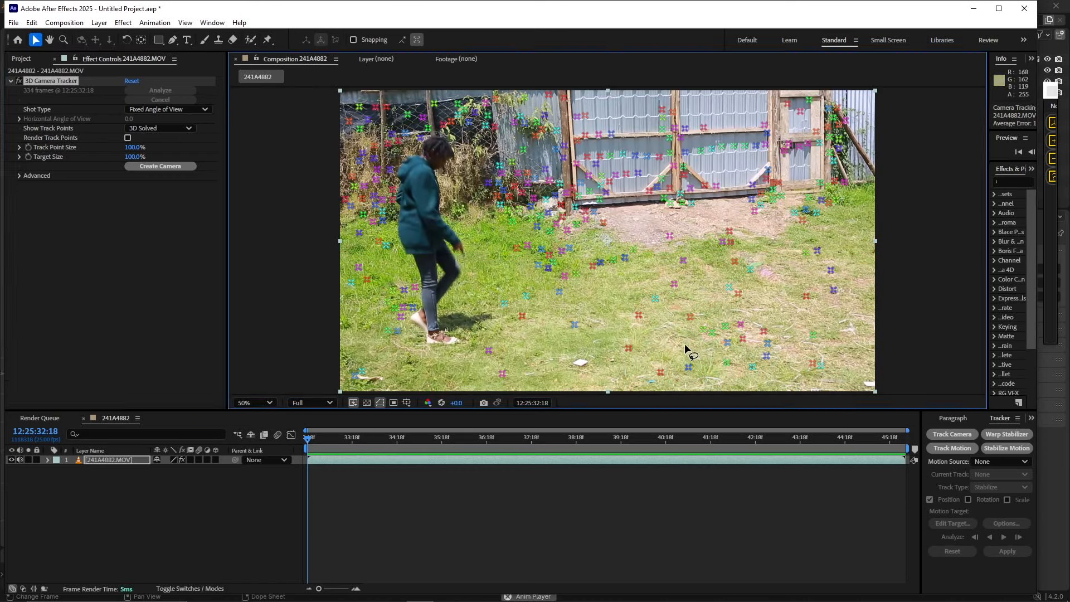
pyautogui.moveTo(689, 299)
pyautogui.mouseDown()
pyautogui.moveTo(792, 306)
pyautogui.moveTo(809, 339)
pyautogui.moveTo(805, 367)
pyautogui.moveTo(724, 363)
pyautogui.mouseUp()
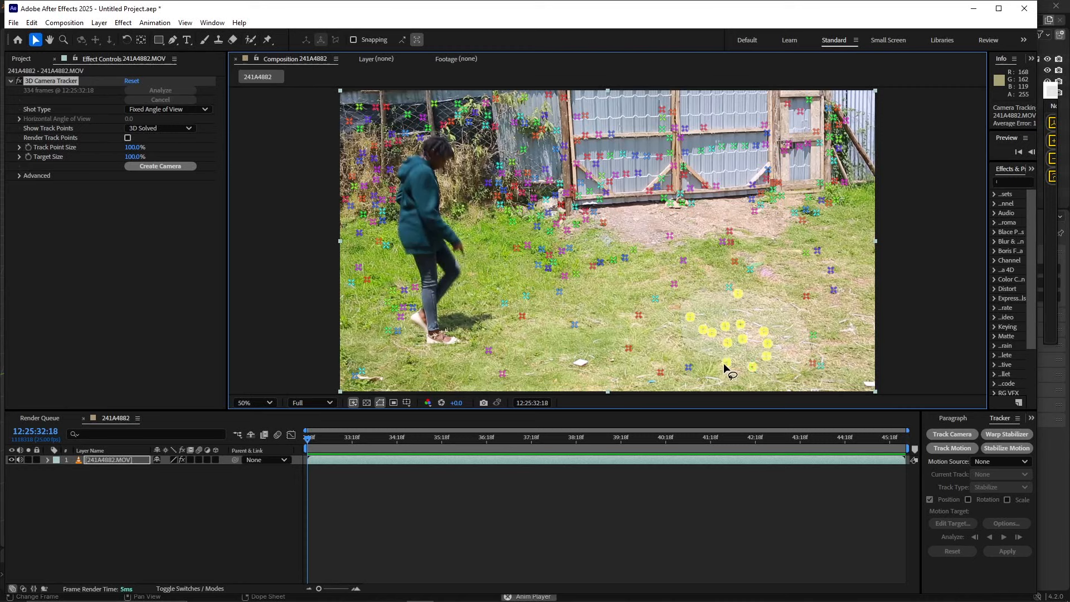
pyautogui.rightClick(760, 337)
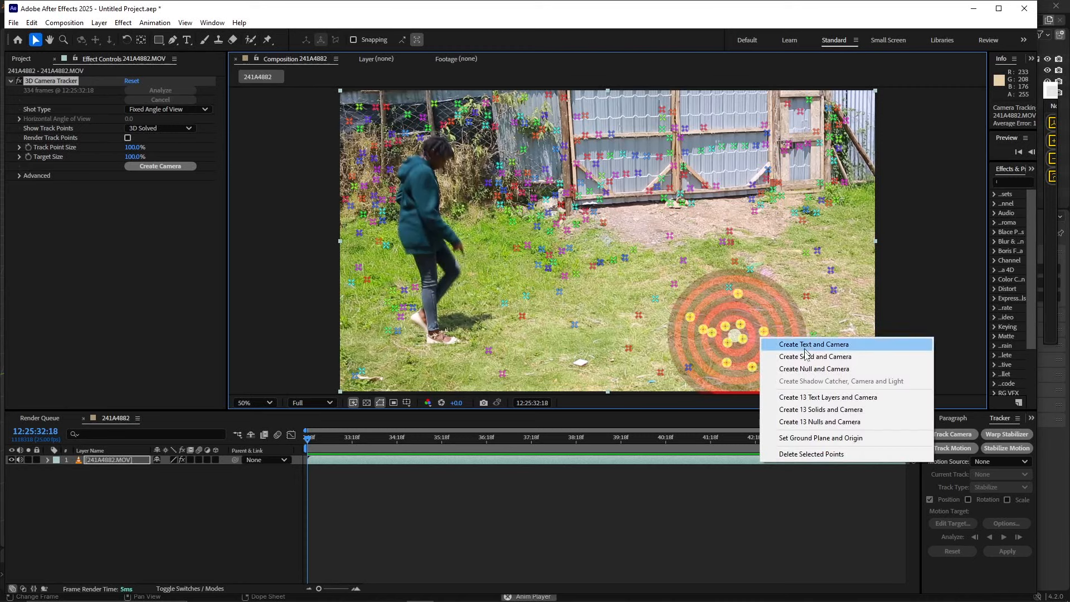
pyautogui.click(803, 437)
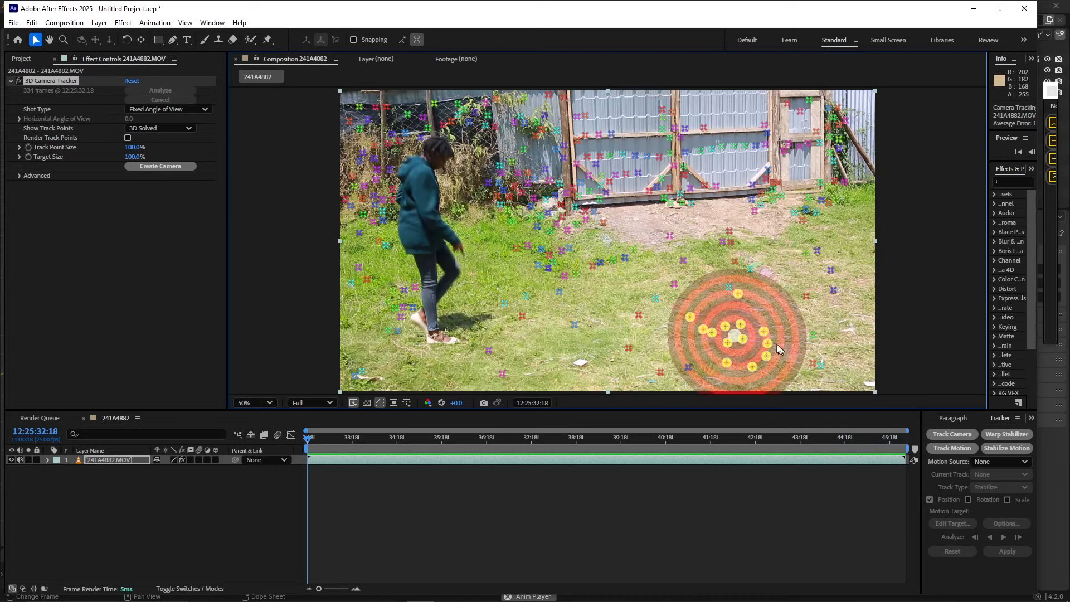
pyautogui.rightClick(745, 328)
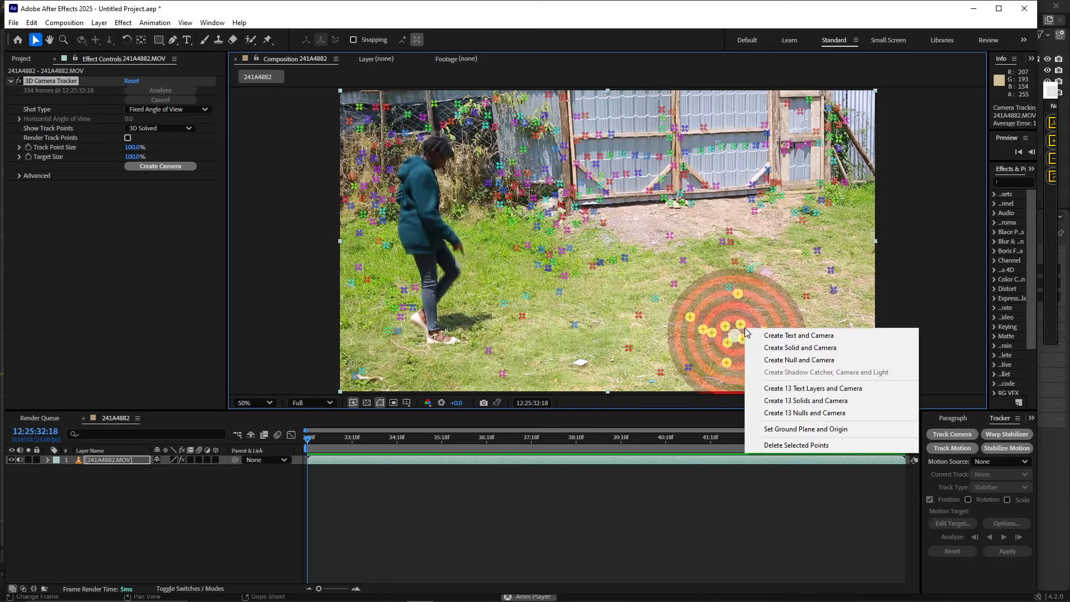
pyautogui.click(795, 348)
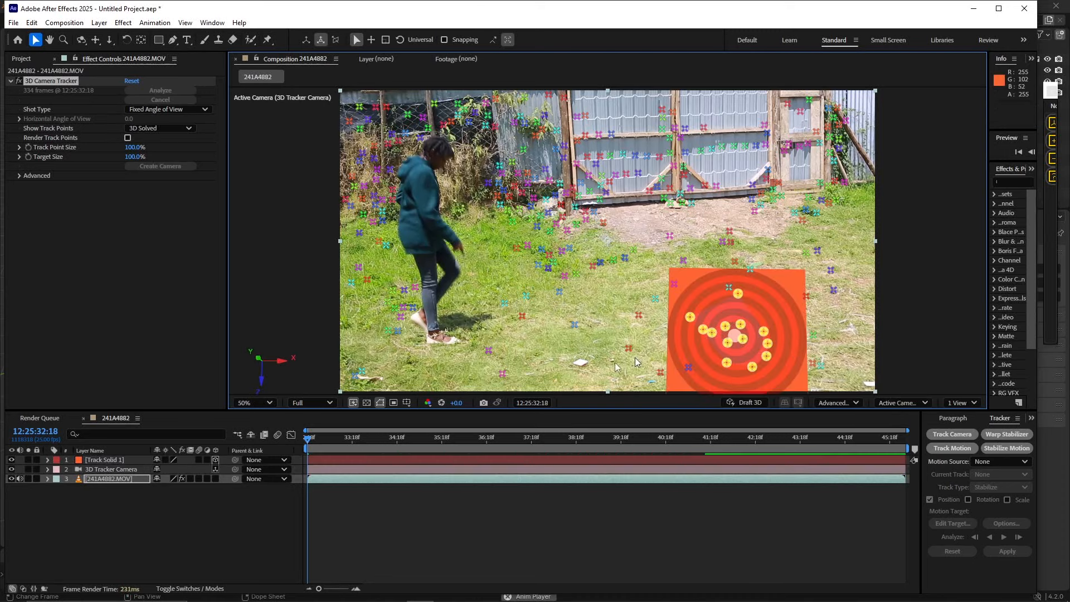
# - Rename the tracked solid layer as Ground
pyautogui.click(112, 460)
pyautogui.rightClick(128, 460)
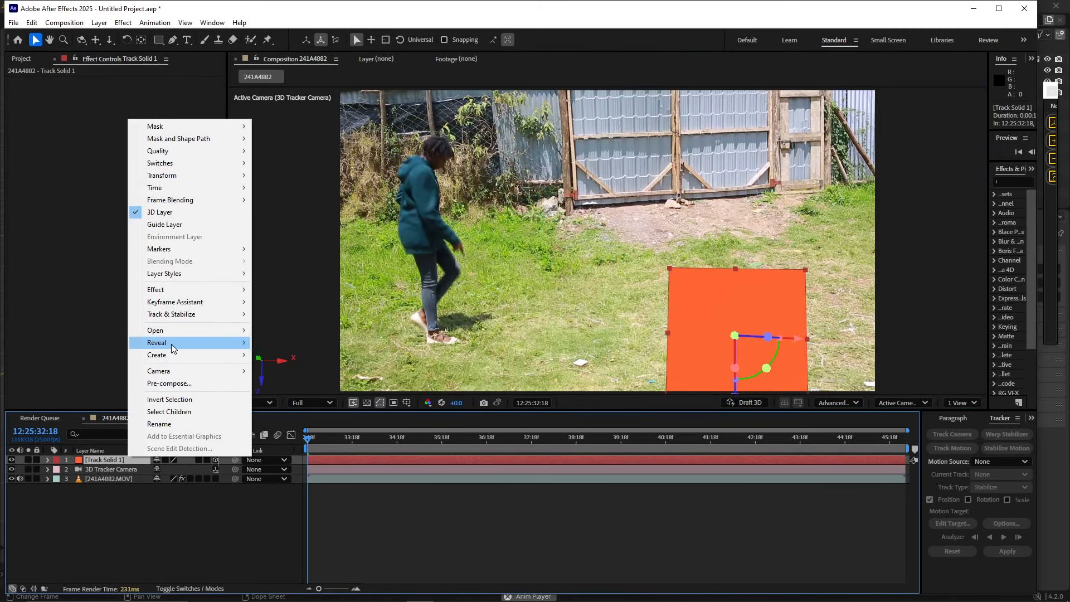
pyautogui.moveTo(172, 342)
pyautogui.click(184, 424)
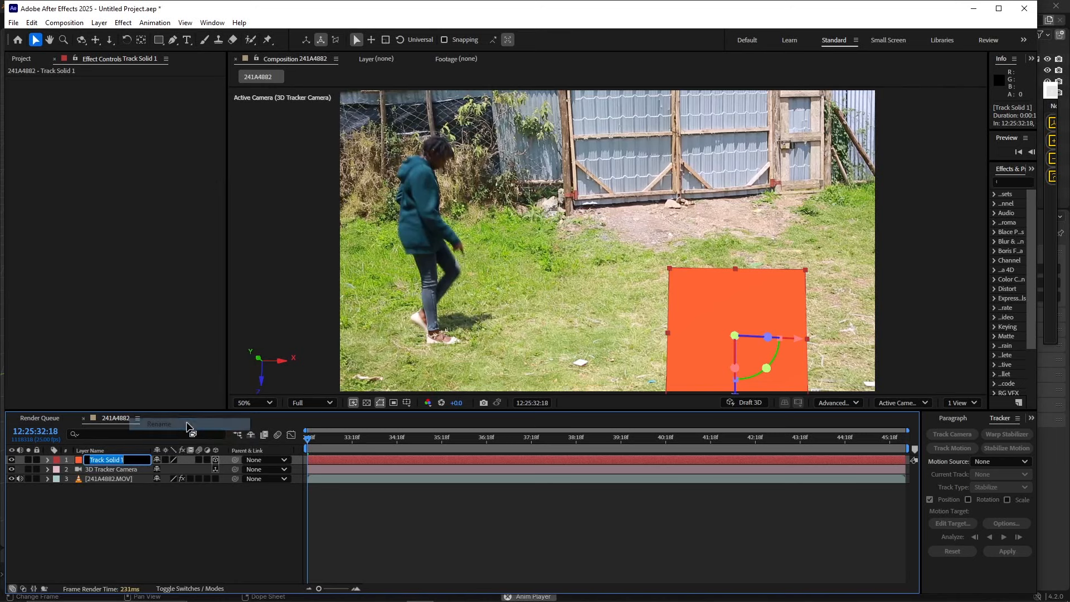
pyautogui.write('G')
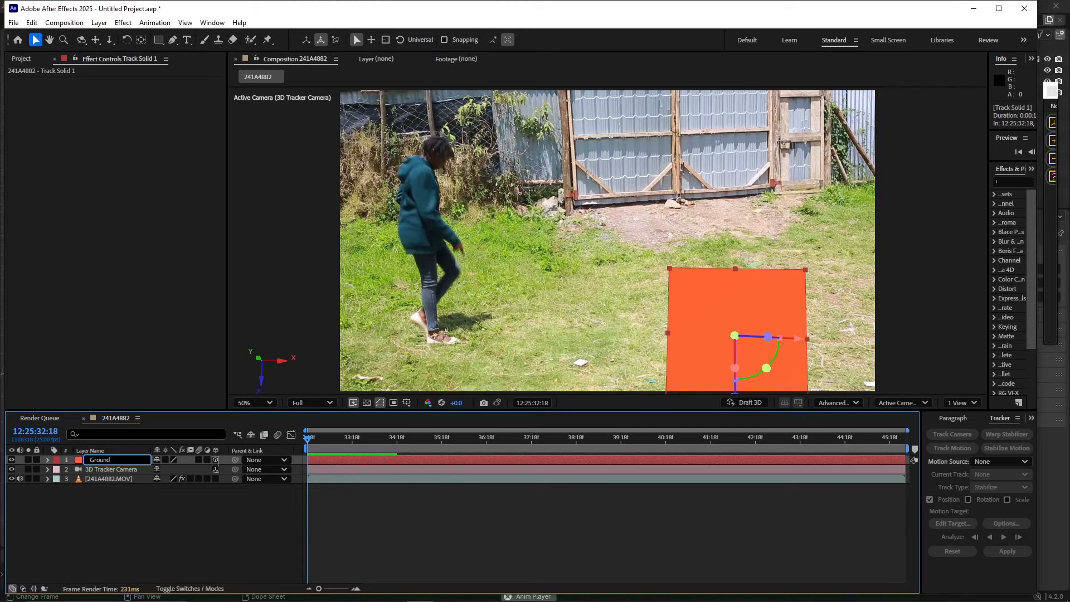
pyautogui.write('round')
pyautogui.press('Return')
# - Rotate the Ground solid in 3D so it lies flat on the grass, and return to the project items
pyautogui.click(735, 352)
pyautogui.moveTo(736, 351); pyautogui.dragTo(734, 390)
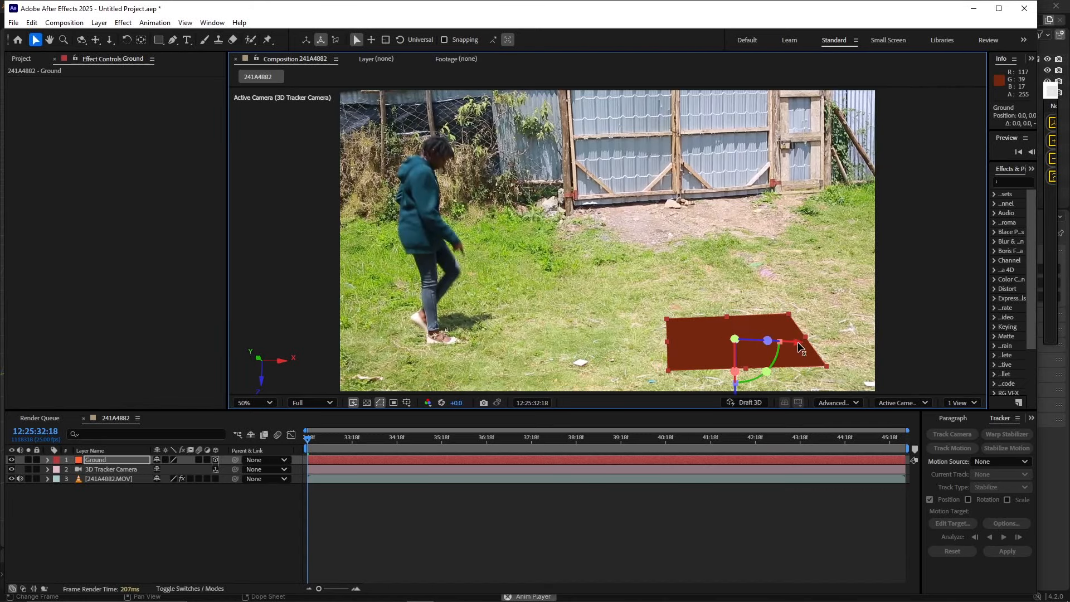
pyautogui.click(28, 59)
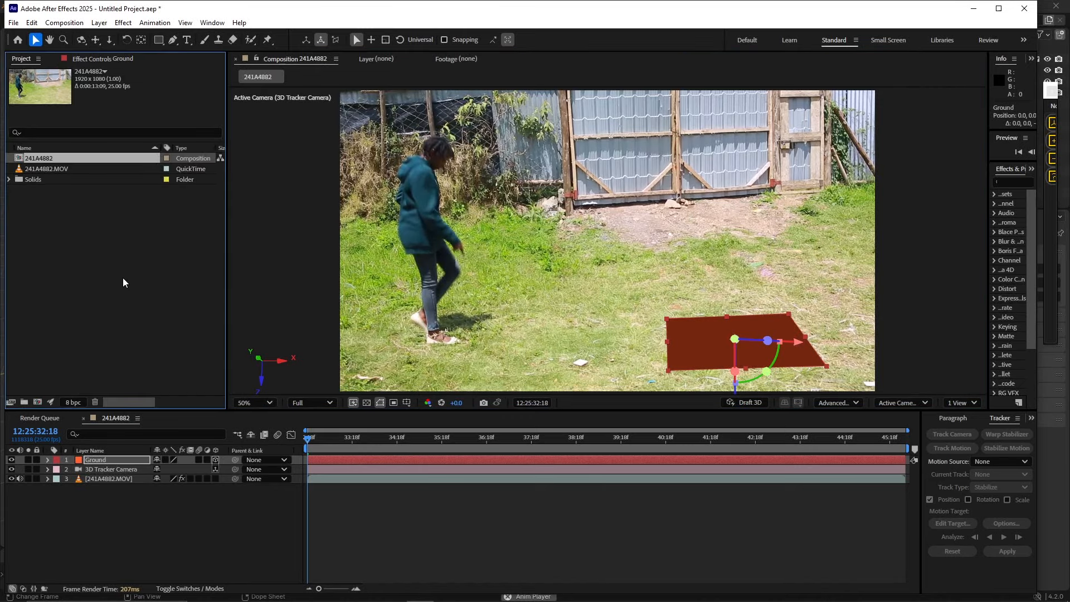
# - Switch to Blender and delete all the default objects from the scene
pyautogui.click(448, 592)
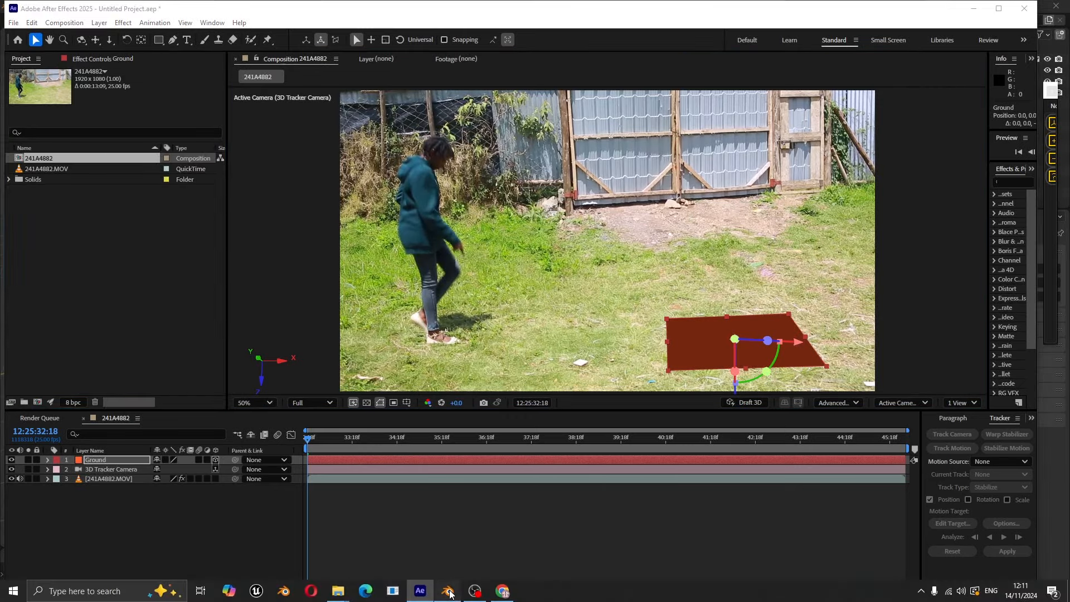
pyautogui.press('a')
pyautogui.press('Delete')
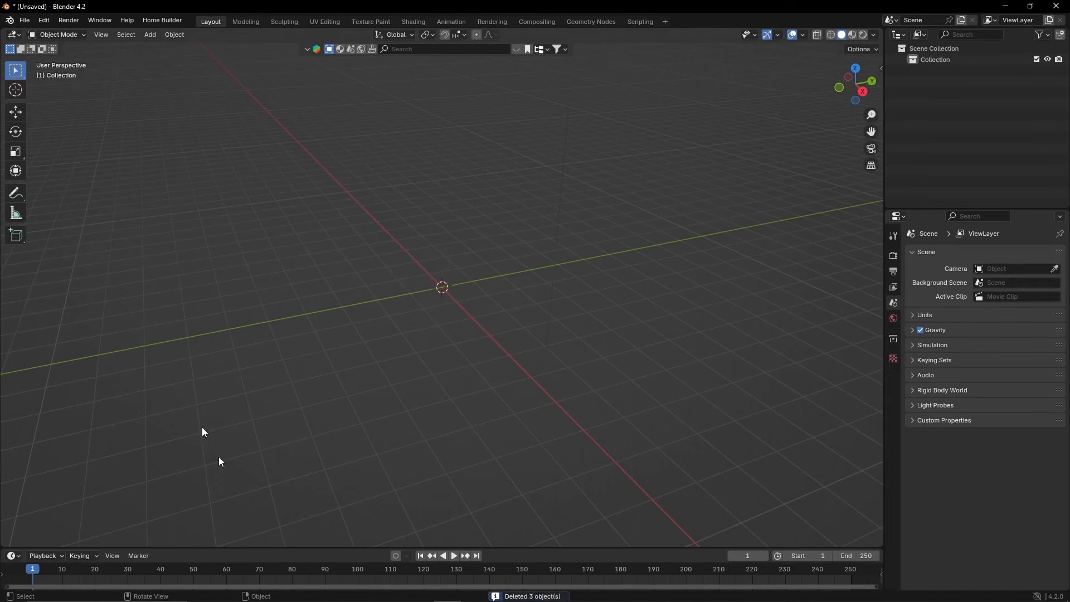
# - Bring the Step Hip Hop Dance.fbx character from the Downloads folder into the Blender scene
pyautogui.moveTo(338, 591)
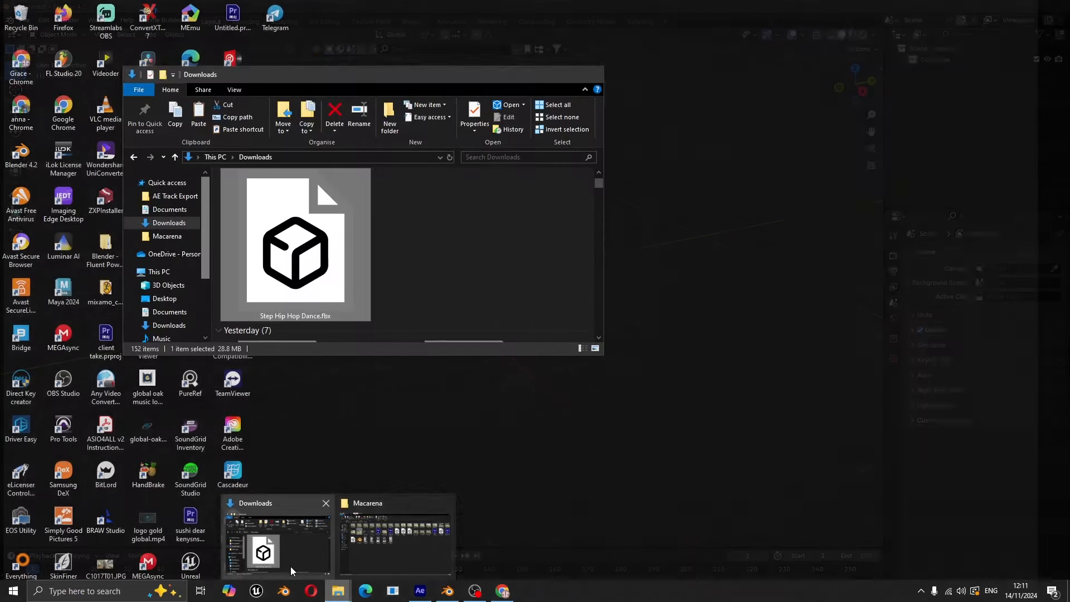
pyautogui.click(290, 566)
pyautogui.moveTo(296, 245); pyautogui.dragTo(300, 498)
pyautogui.click(306, 595)
pyautogui.click(308, 589)
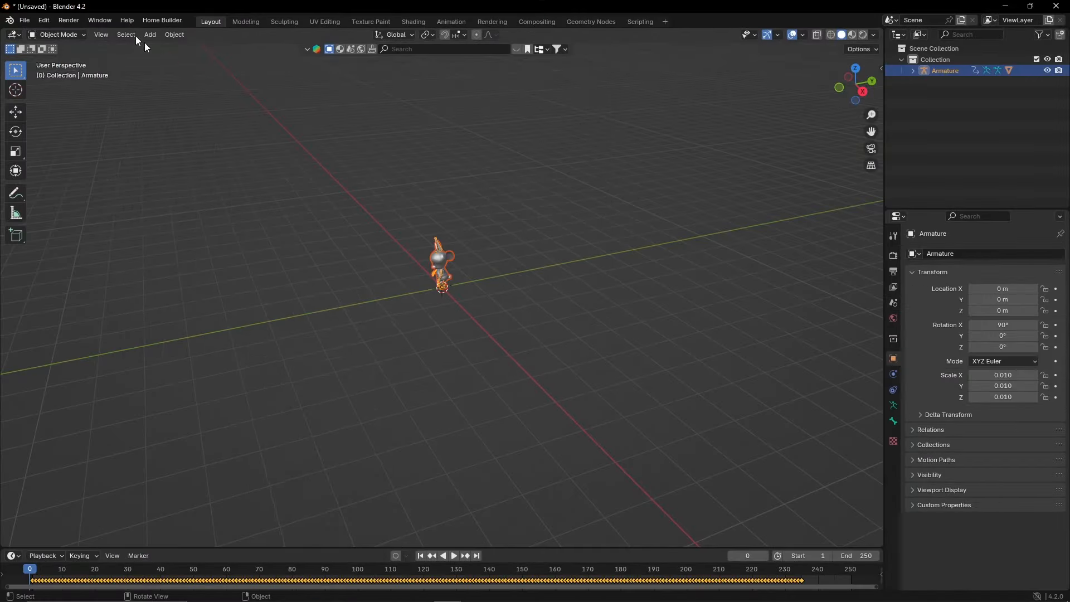
# - Export the animated character in glTF 2.0 binary format as Dancing mouse.glb to the Macarena folder on New Volume (F:)
pyautogui.click(25, 20)
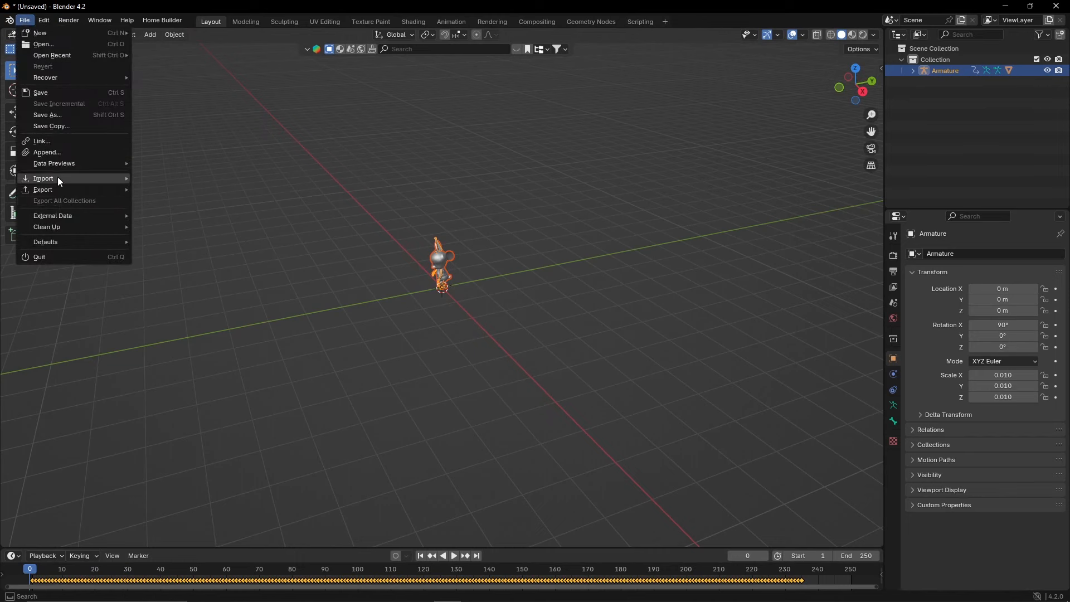
pyautogui.moveTo(66, 190)
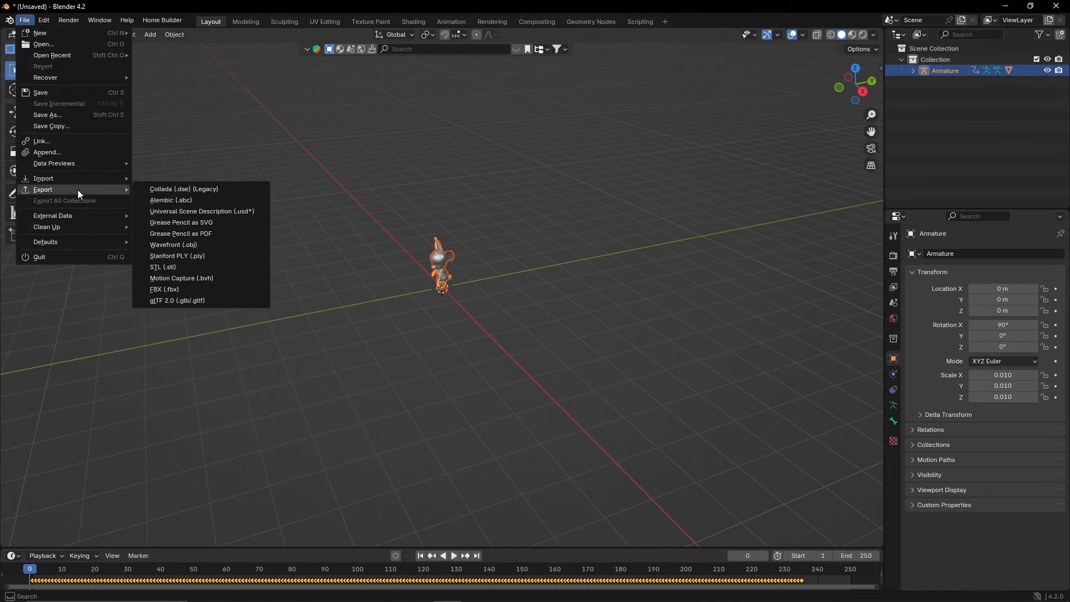
pyautogui.click(197, 301)
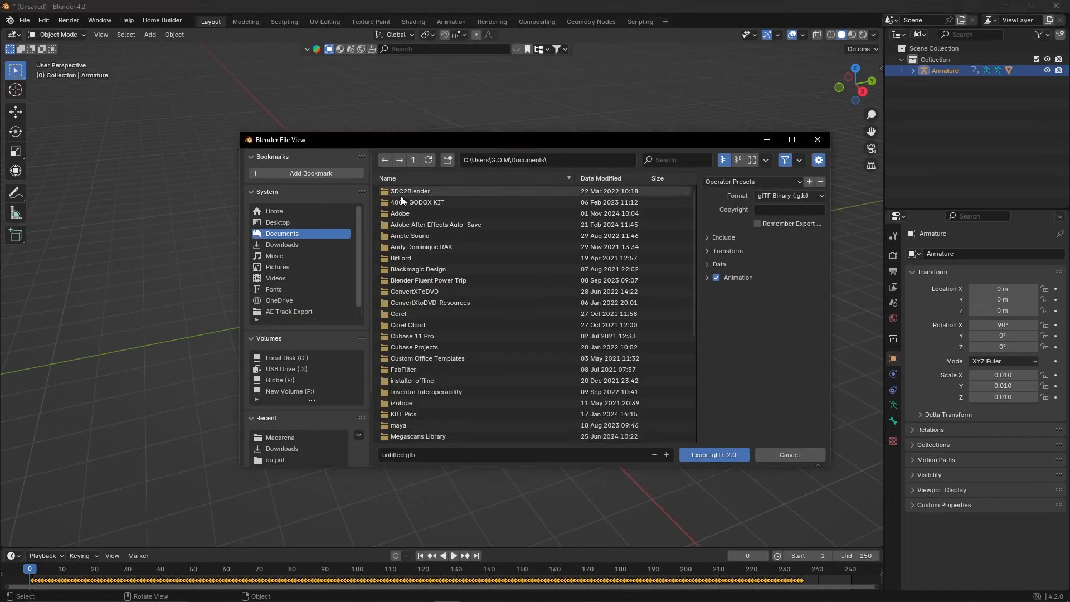
pyautogui.click(310, 391)
pyautogui.doubleClick(450, 190)
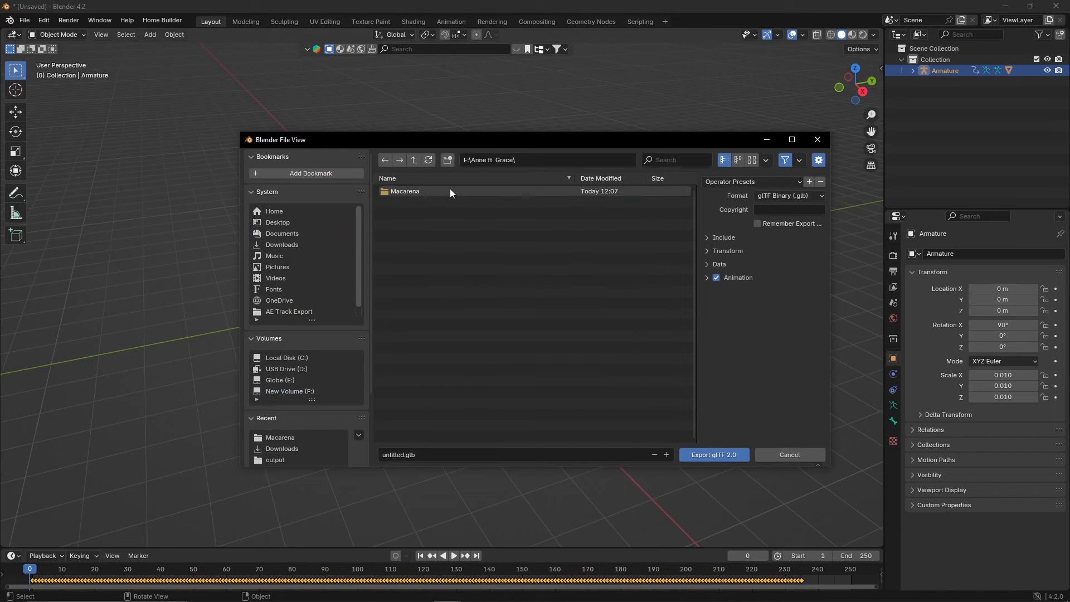
pyautogui.click(450, 190)
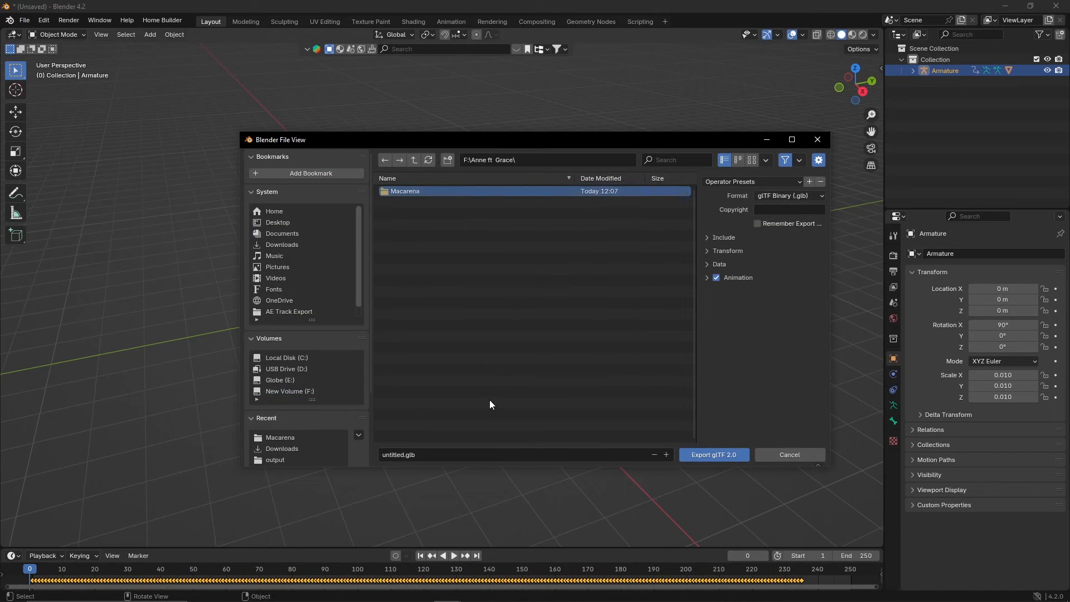
pyautogui.click(489, 453)
pyautogui.write('Macarena')
pyautogui.click(714, 454)
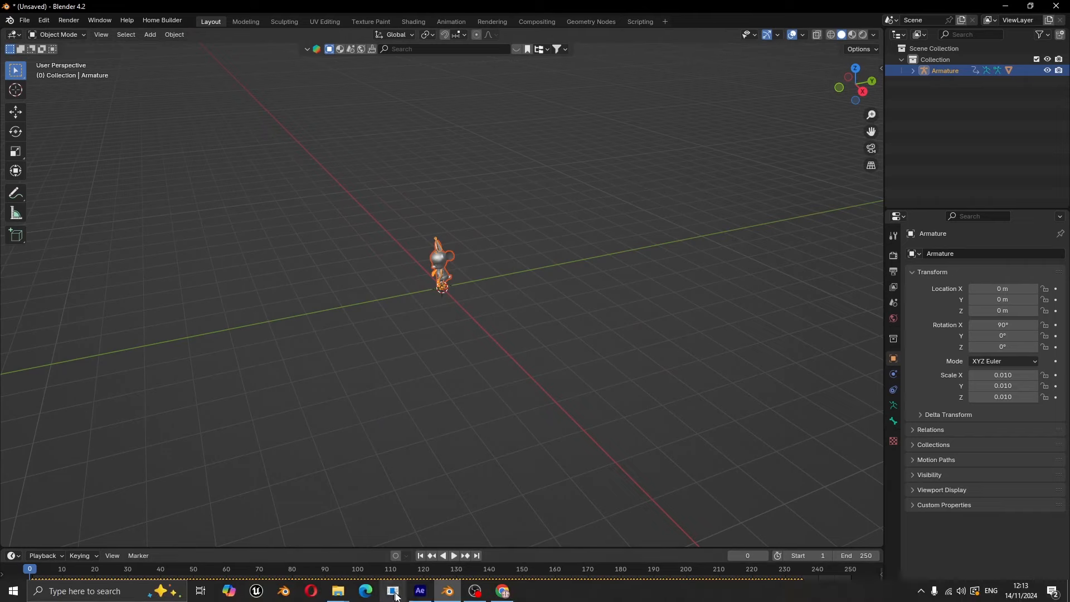
# - Switch to After Effects, import Dancing mouse.glb from the Macarena folder, and place it in the timeline between the tracker camera and the video layer
pyautogui.click(419, 596)
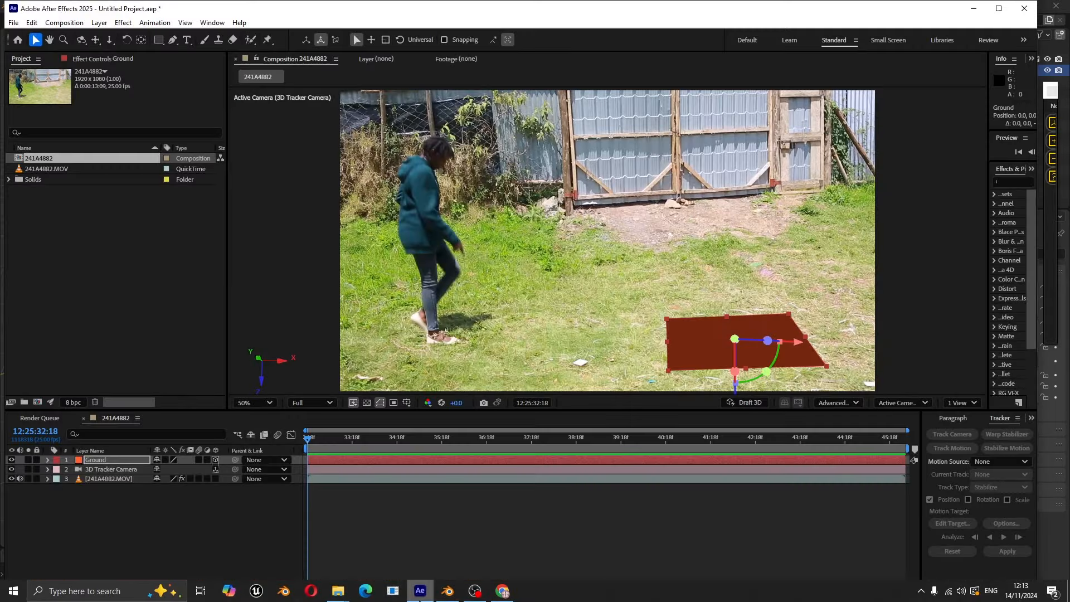
pyautogui.doubleClick(97, 261)
pyautogui.scroll(-1, 78, 134)
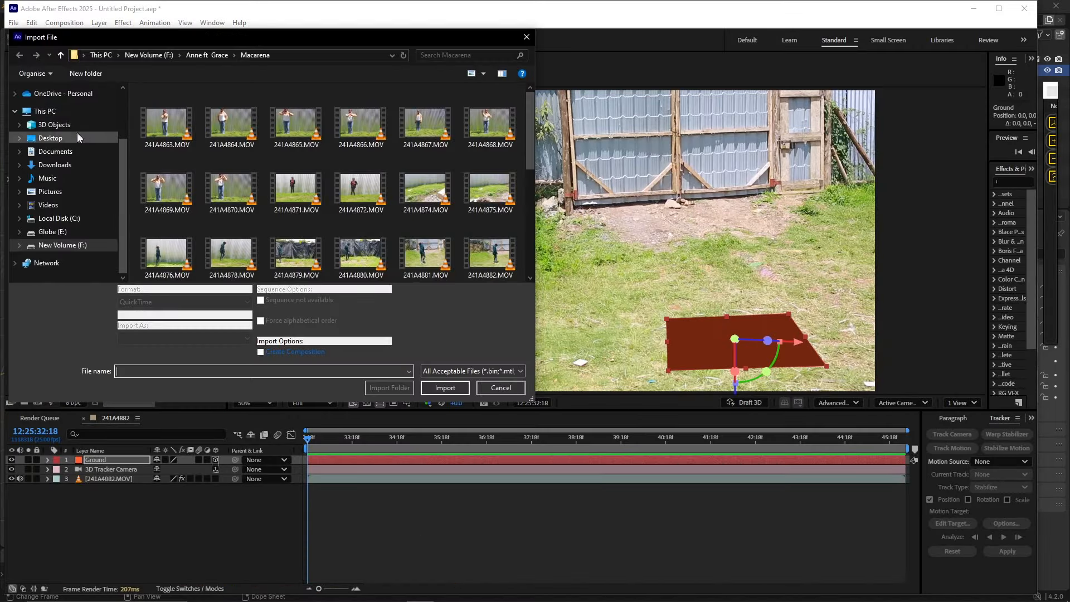
pyautogui.click(78, 247)
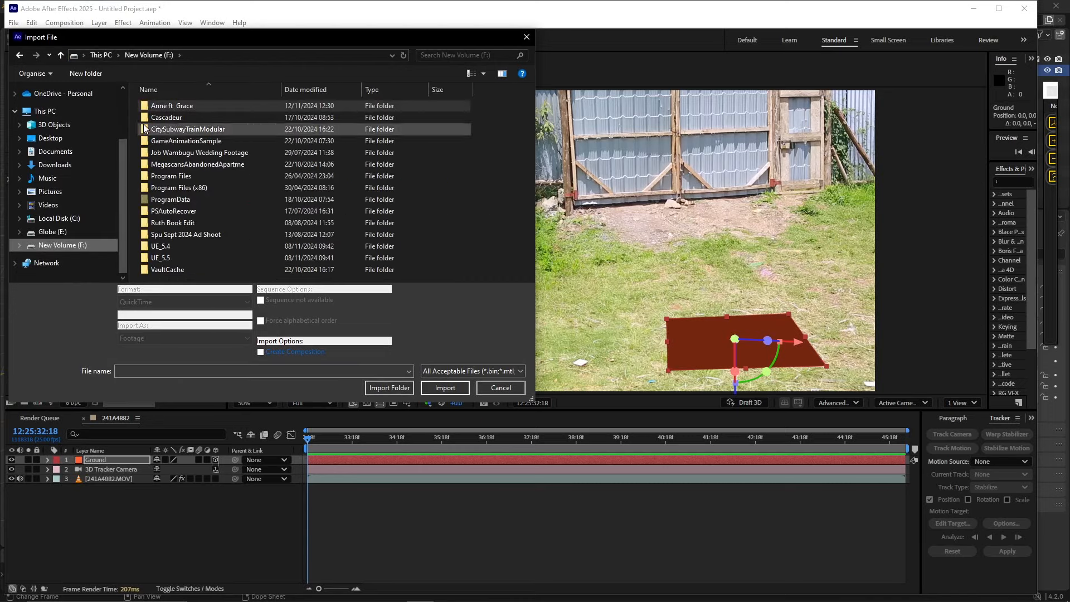
pyautogui.doubleClick(182, 105)
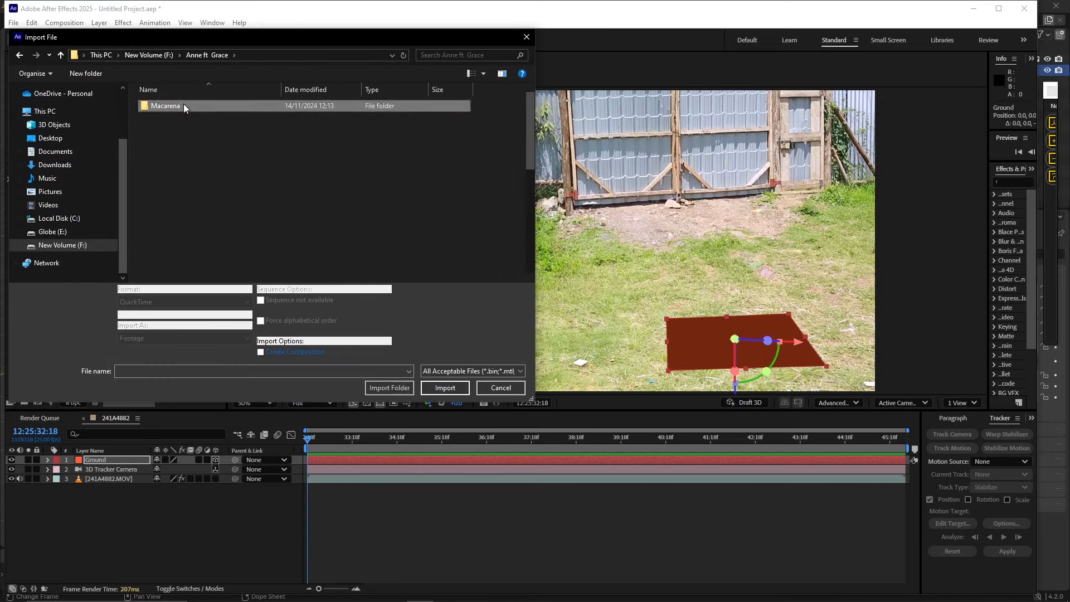
pyautogui.click(361, 245)
pyautogui.click(444, 388)
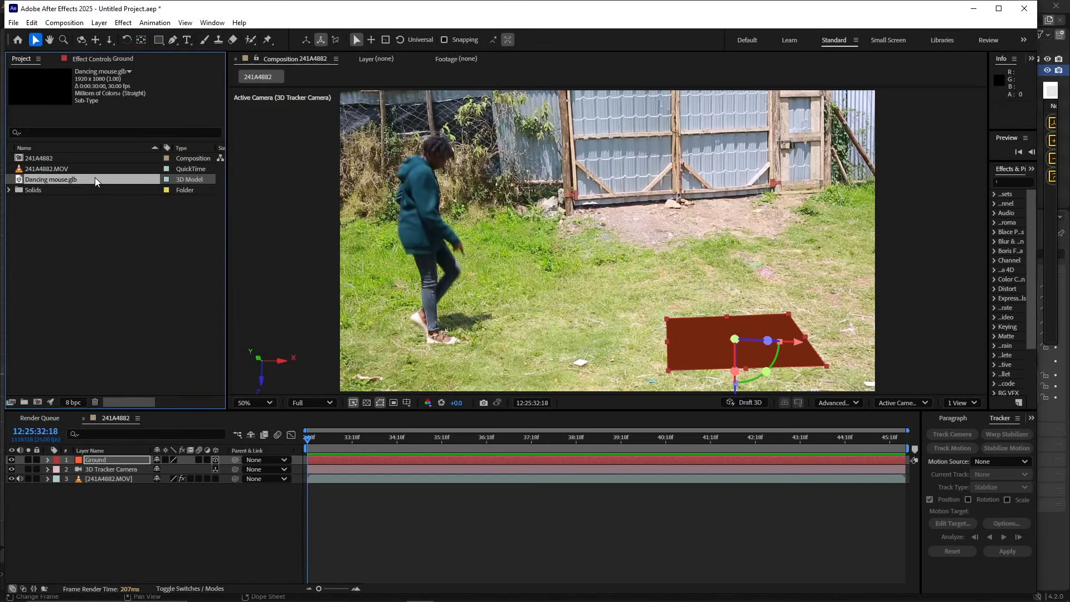
pyautogui.moveTo(95, 177); pyautogui.dragTo(112, 470)
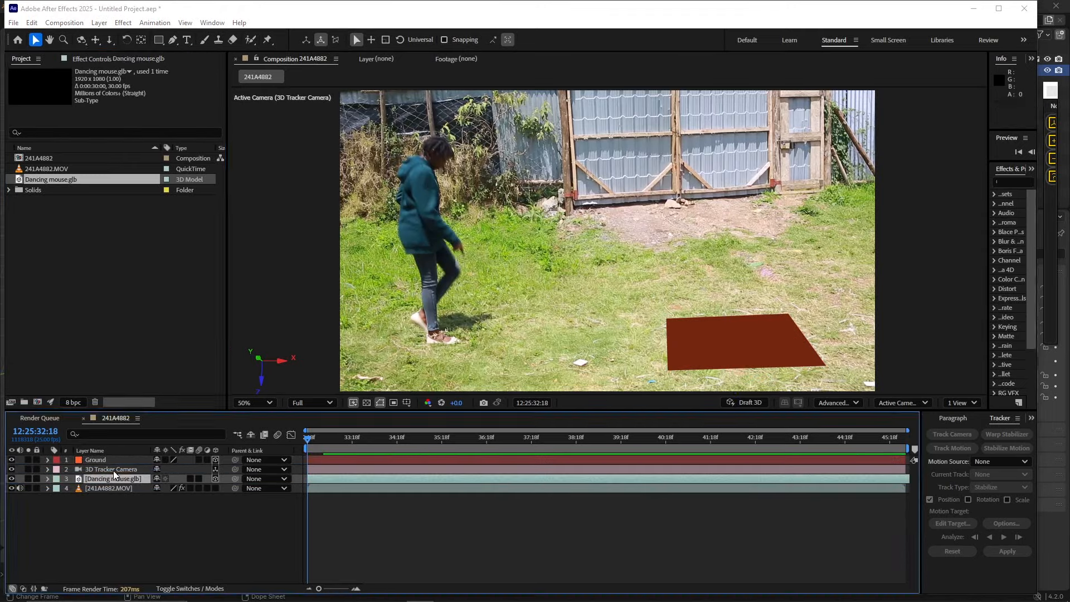
# - Import the Dancing mouse.glb model at comp size and rebase the tracked scene's origin on the Ground layer
pyautogui.click(177, 270)
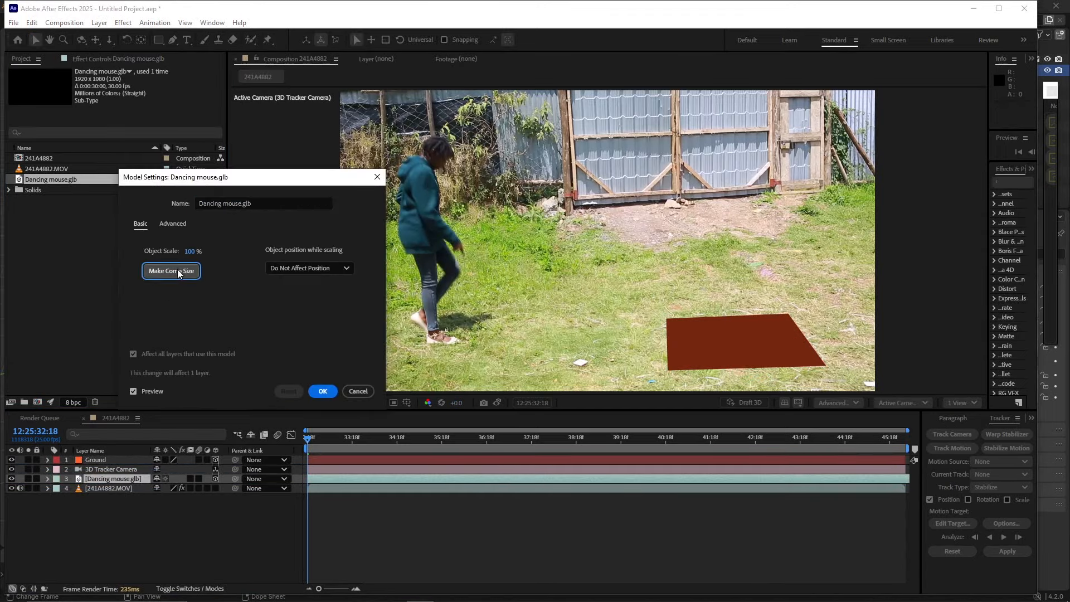
pyautogui.click(318, 391)
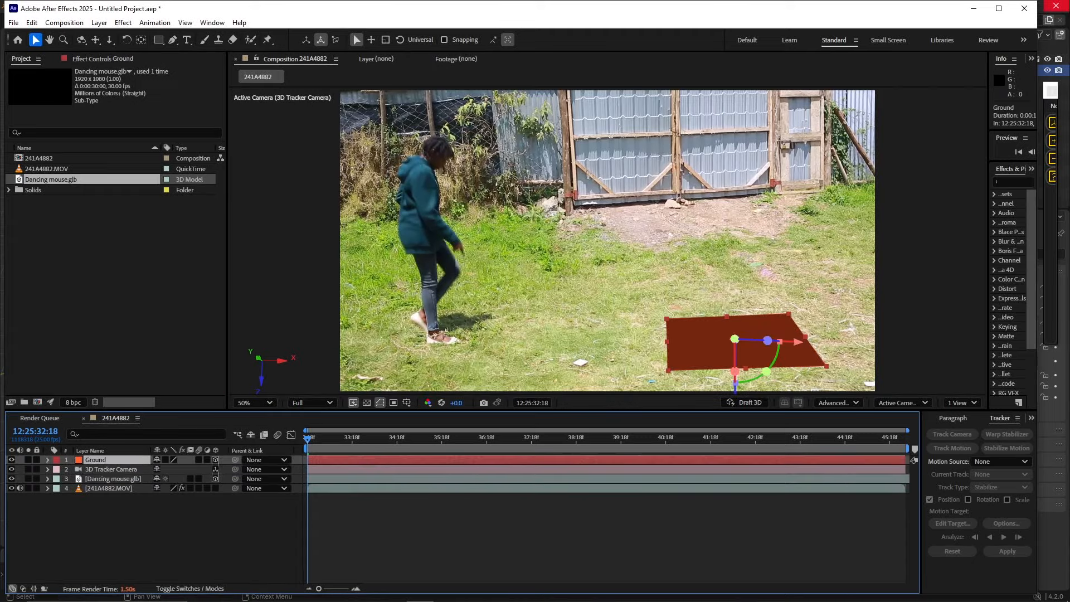
pyautogui.click(1052, 123)
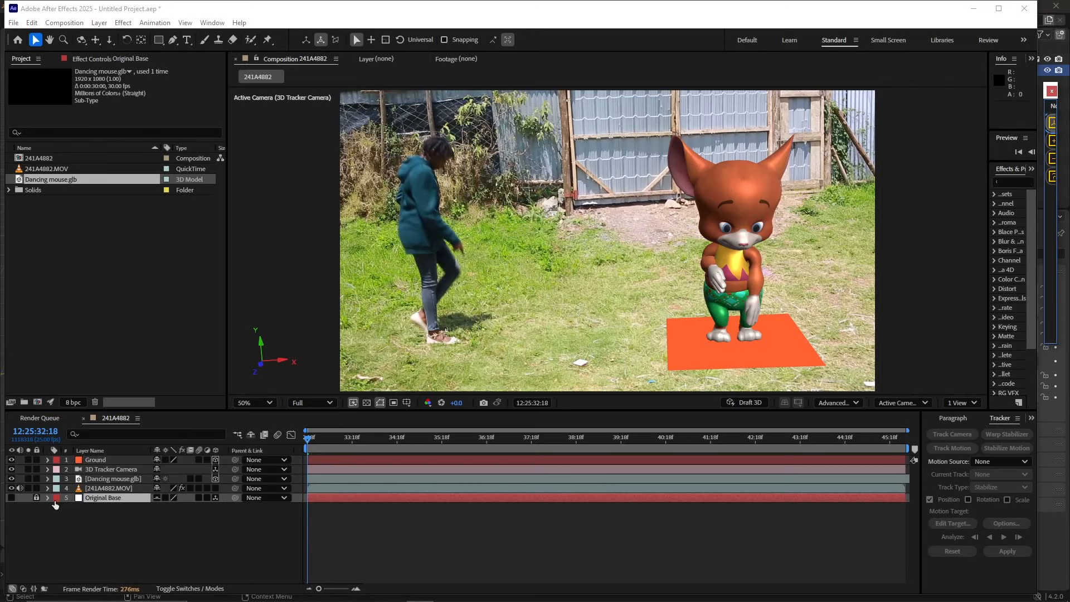
# - Rotate the Dancing mouse.glb layer about its vertical axis so the mouse faces the walking person
pyautogui.click(111, 478)
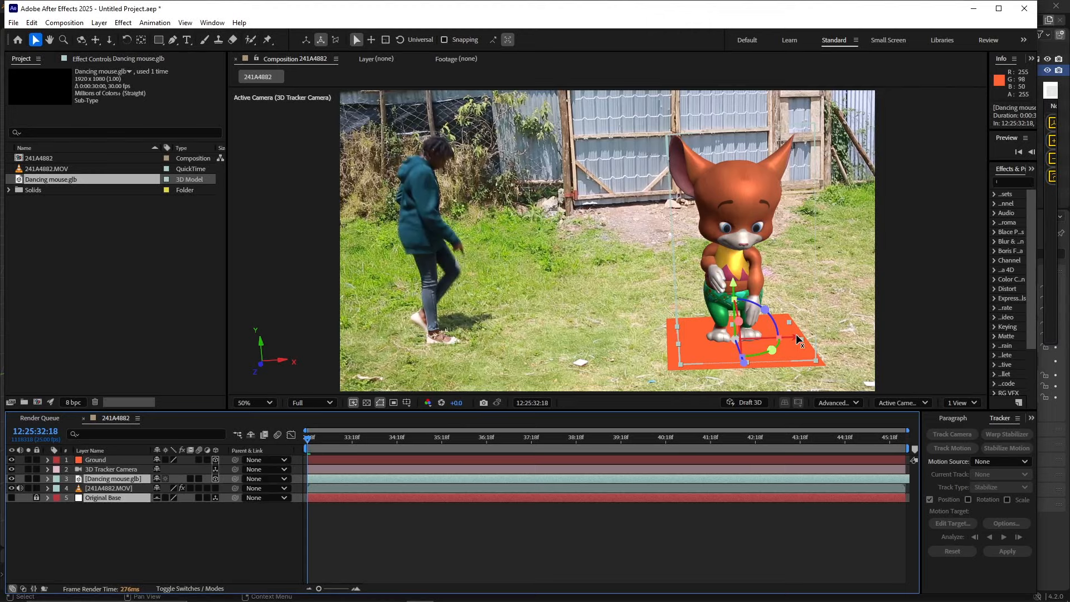
pyautogui.moveTo(797, 336); pyautogui.dragTo(719, 337)
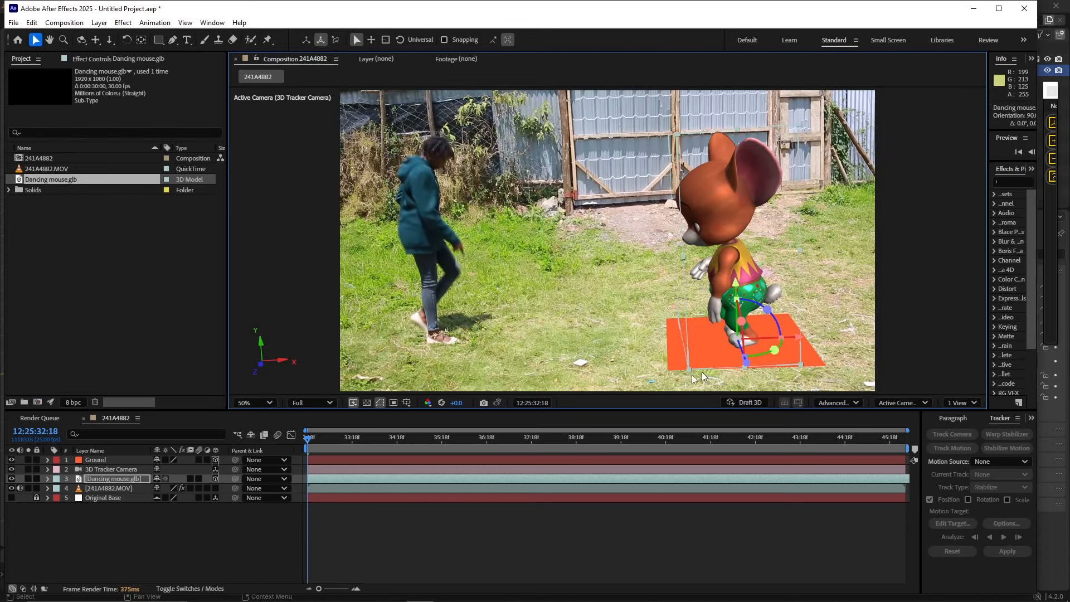
# - Enlarge the Ground layer to a scale of 470.5% so it covers the area around the mouse
pyautogui.click(99, 460)
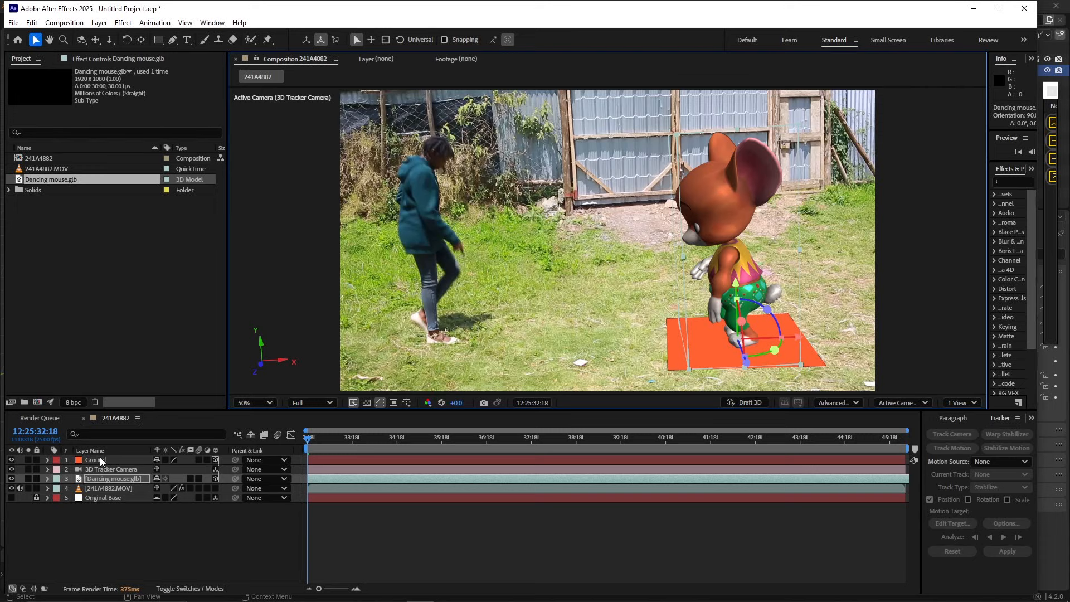
pyautogui.click(47, 460)
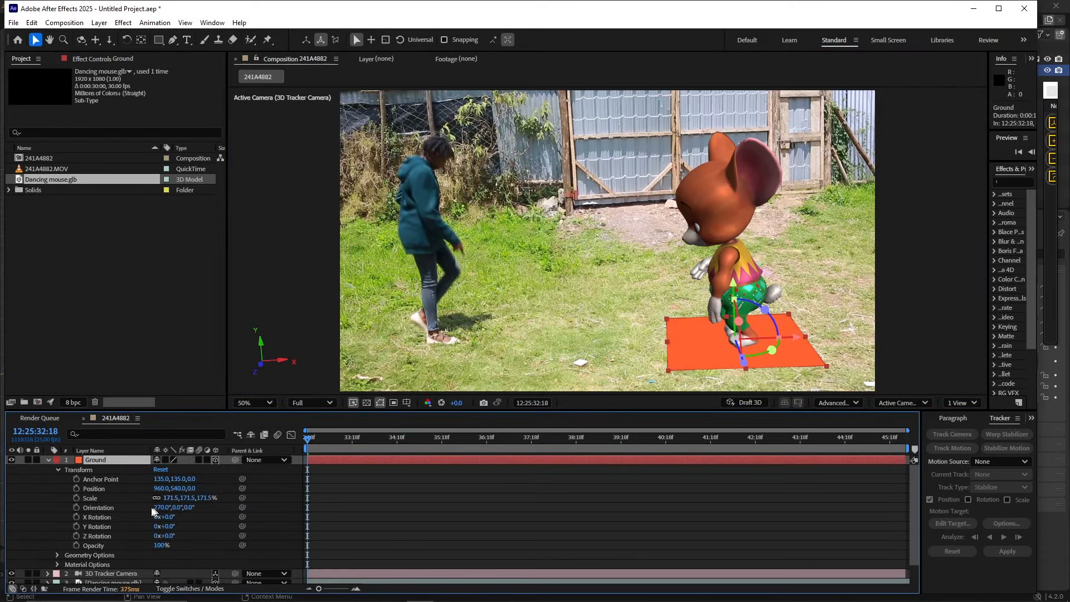
pyautogui.moveTo(175, 497); pyautogui.dragTo(347, 501)
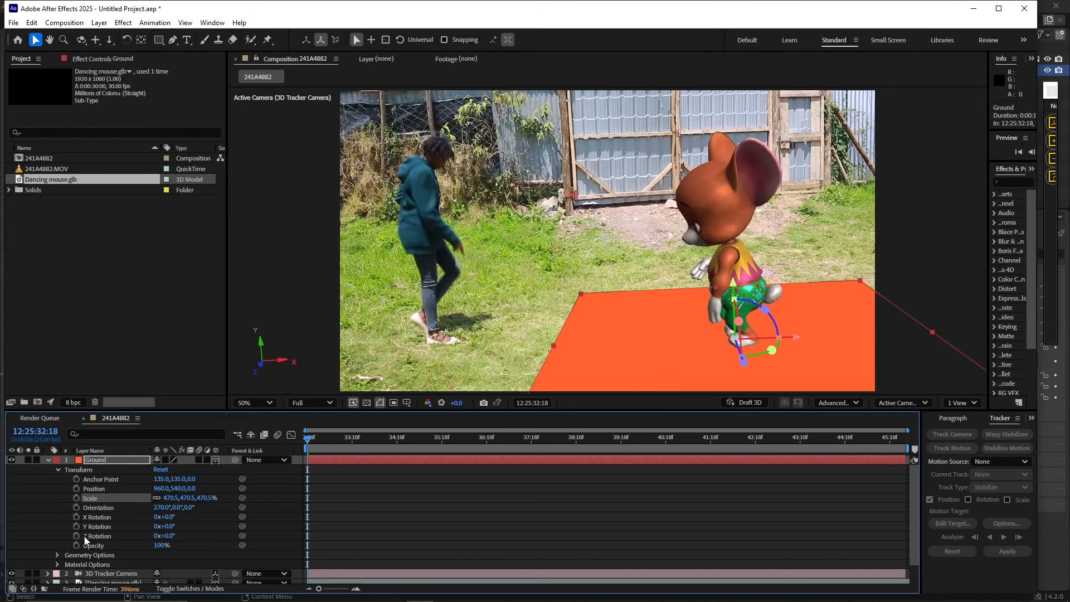
# - Set the Ground layer's Accepts Shadows material option to Only
pyautogui.click(57, 564)
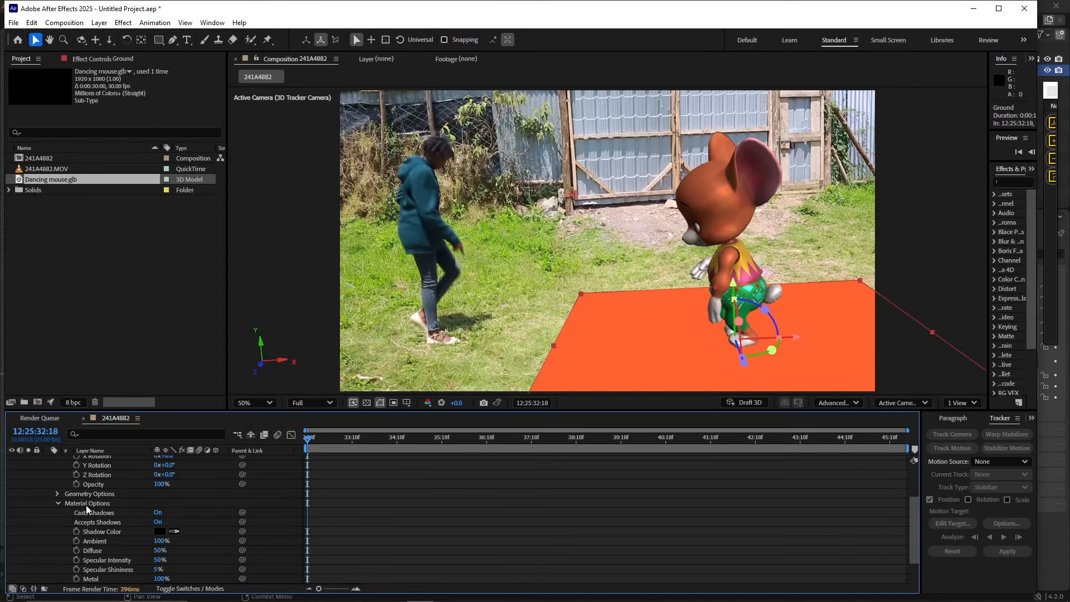
pyautogui.scroll(-2, 89, 504)
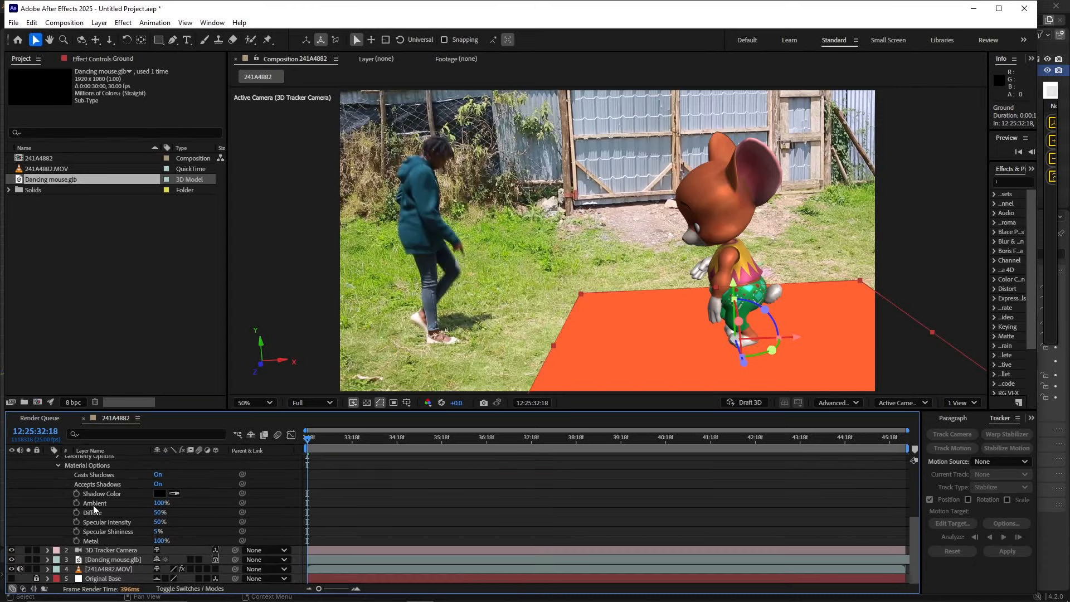
pyautogui.click(158, 485)
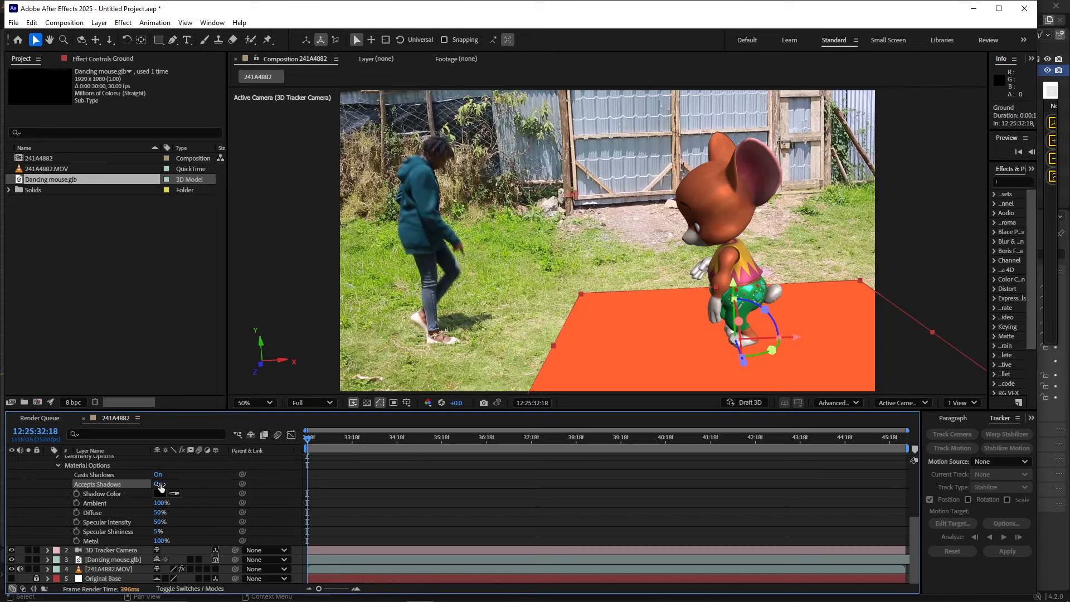
pyautogui.click(159, 484)
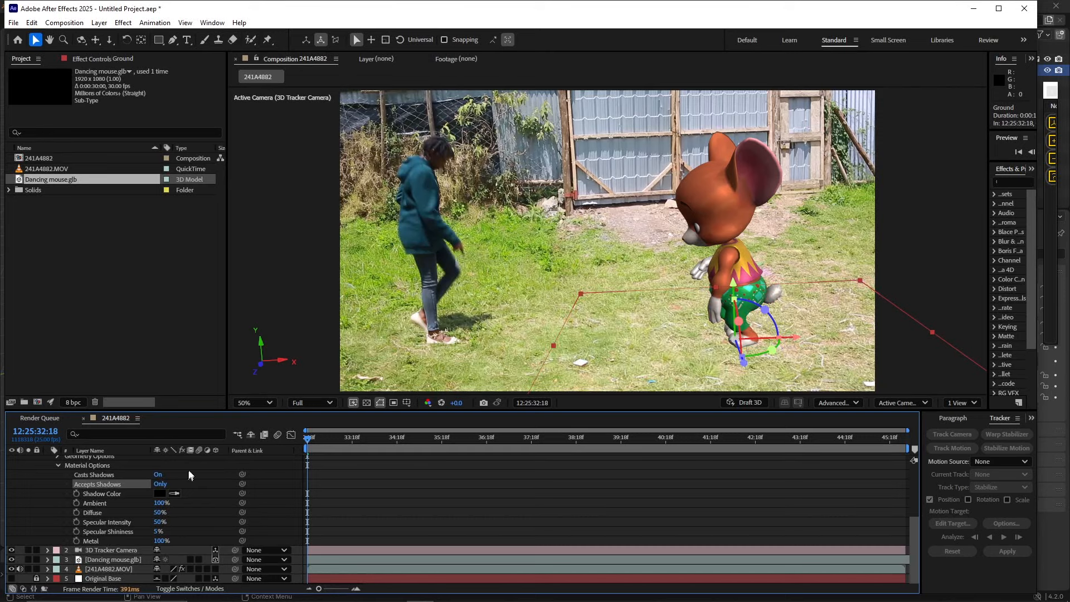
pyautogui.scroll(5, 53, 486)
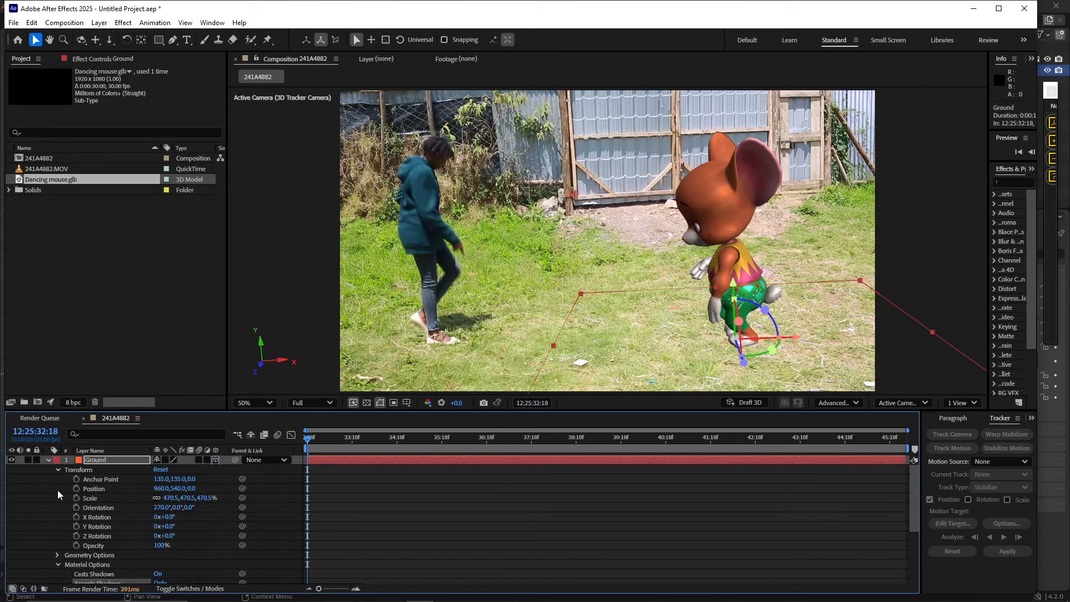
pyautogui.click(57, 469)
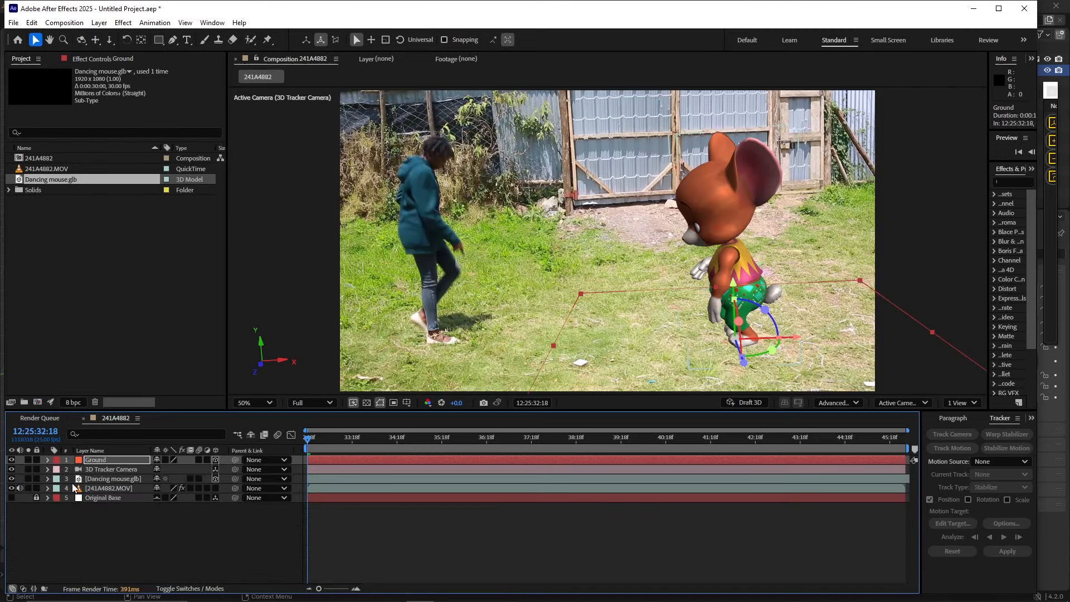
# - Assign the Armature animation to the Dancing mouse.glb layer in its animation options
pyautogui.click(47, 478)
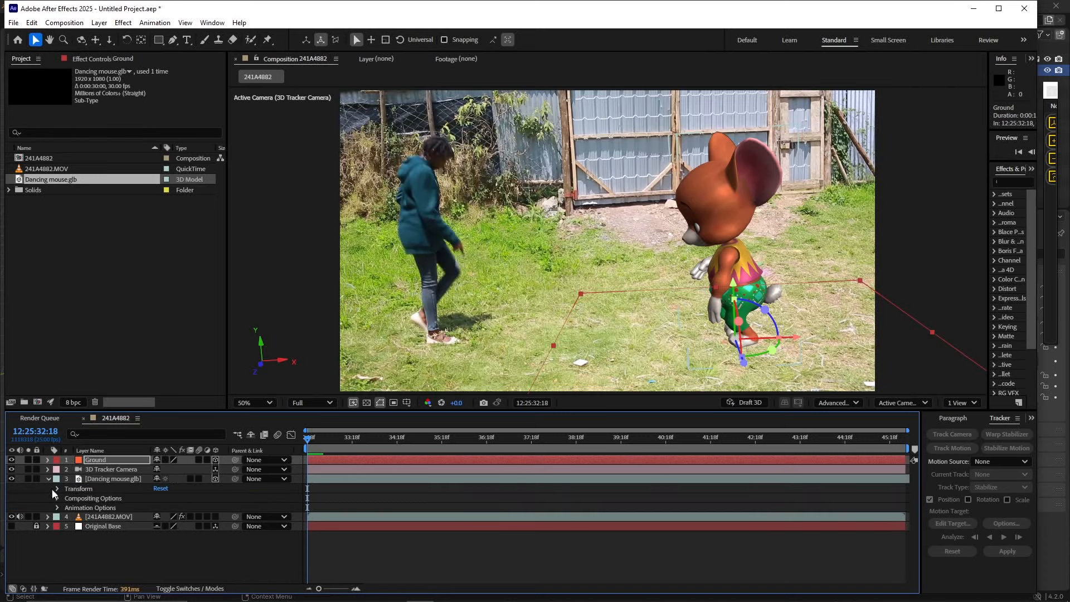
pyautogui.click(57, 507)
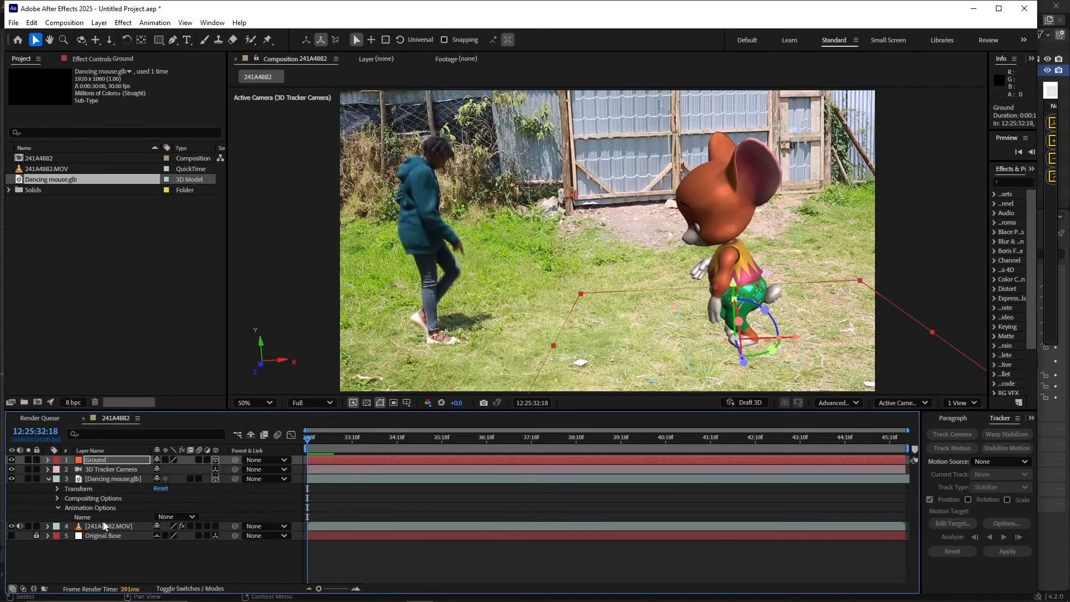
pyautogui.click(165, 518)
pyautogui.click(183, 544)
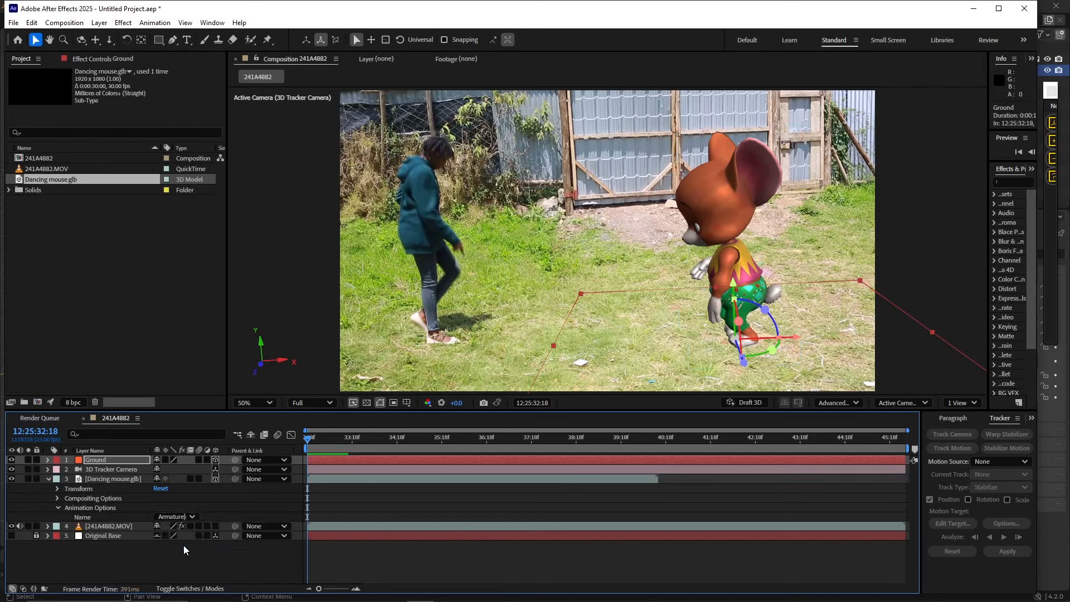
pyautogui.click(48, 479)
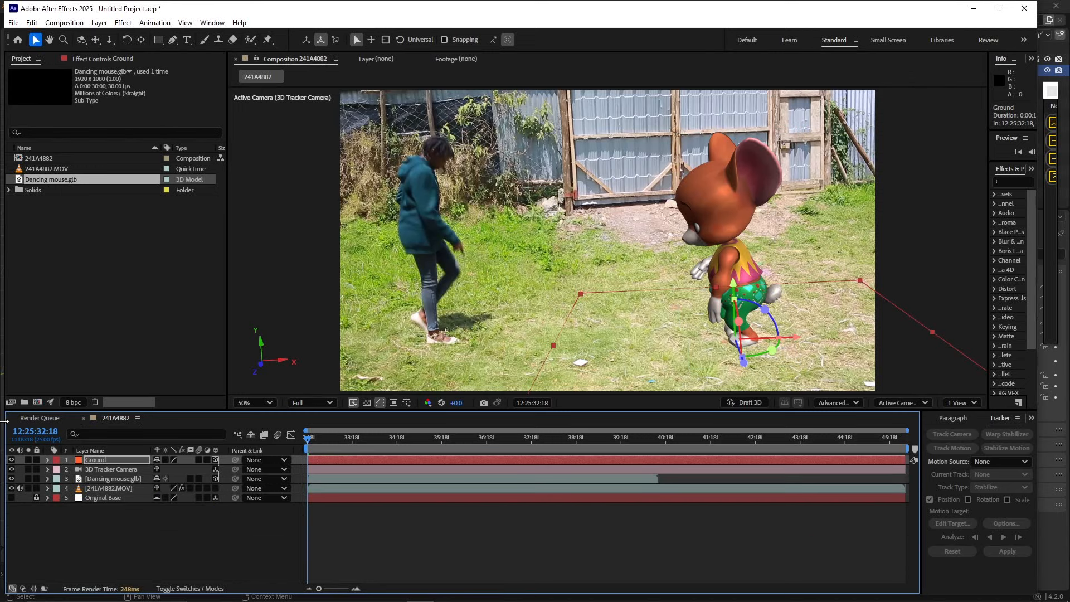
# - Add a shadow-casting Environment light to the composition and set its intensity to 146%
pyautogui.click(89, 530)
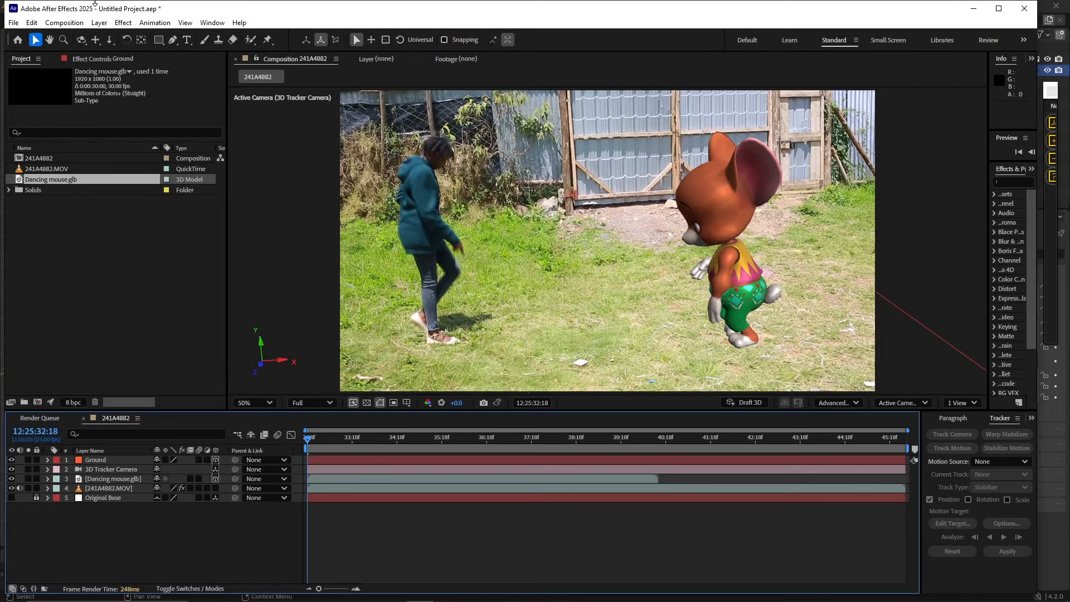
pyautogui.rightClick(125, 530)
pyautogui.moveTo(246, 396)
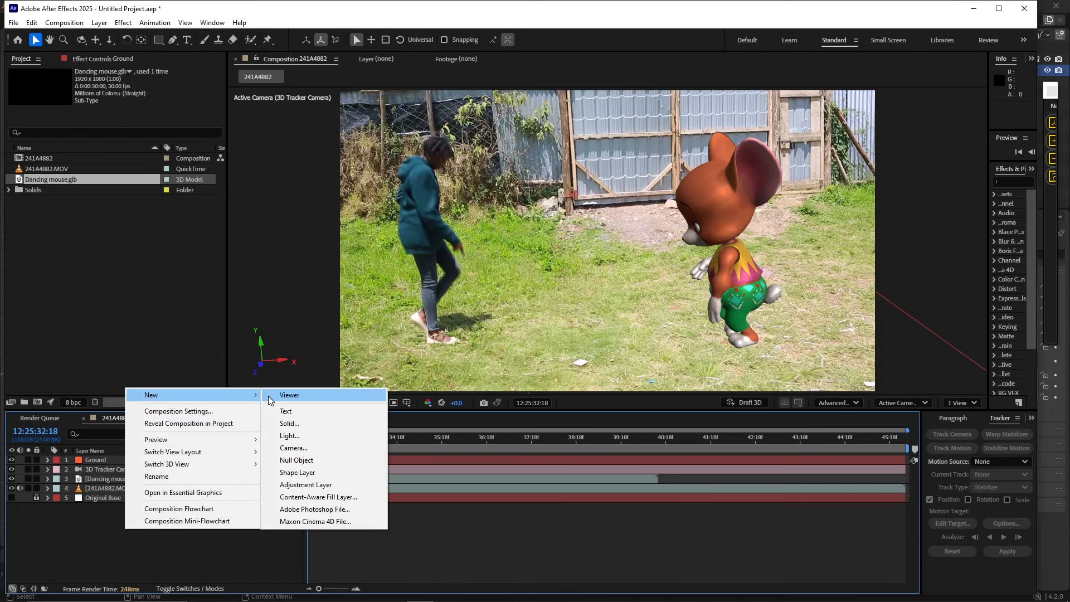
pyautogui.click(289, 436)
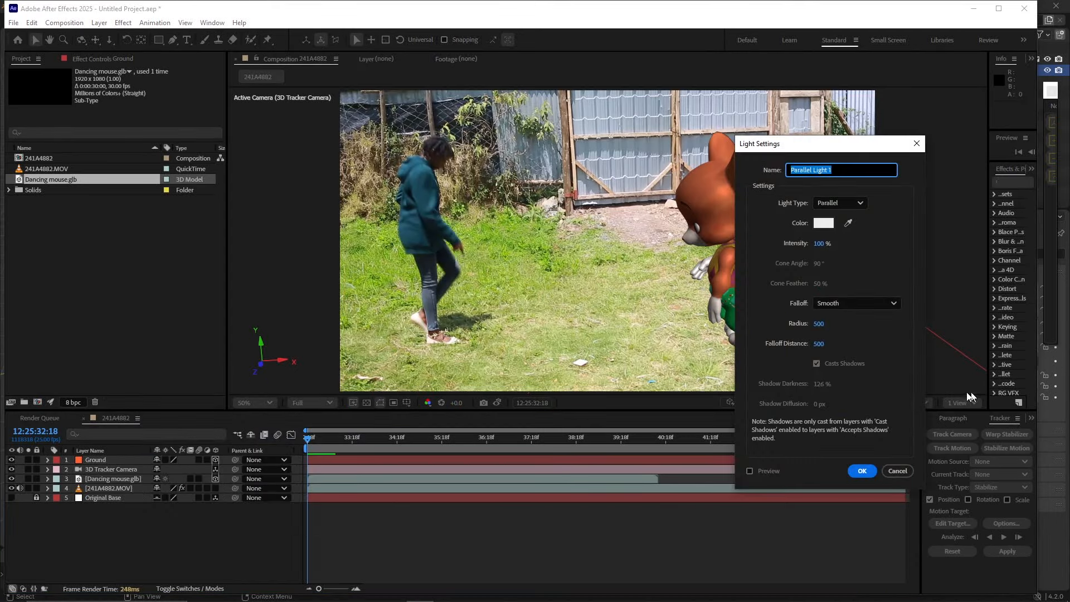
pyautogui.click(849, 202)
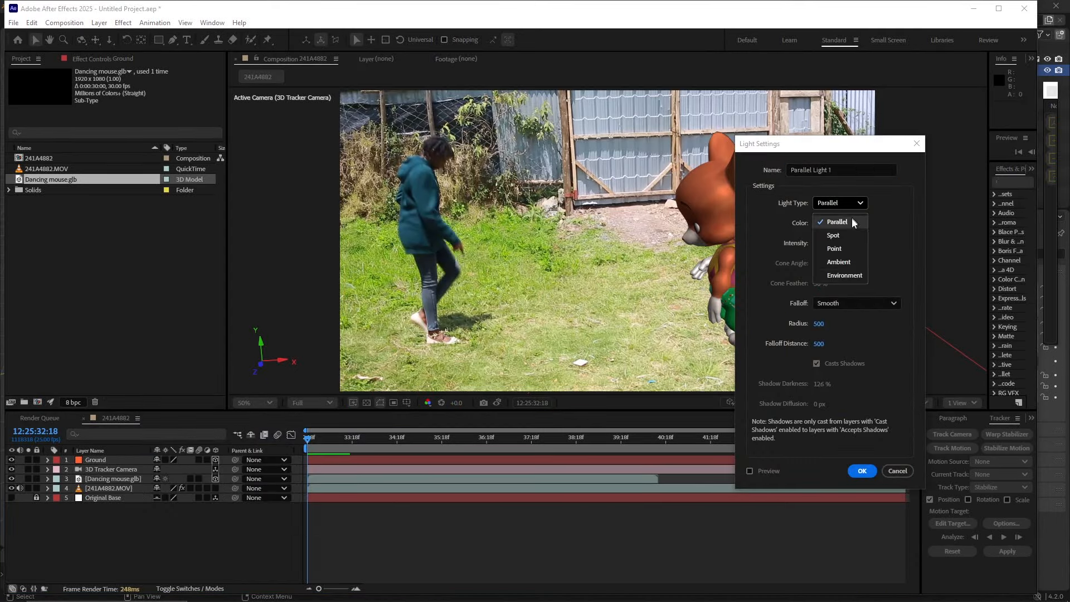
pyautogui.click(854, 275)
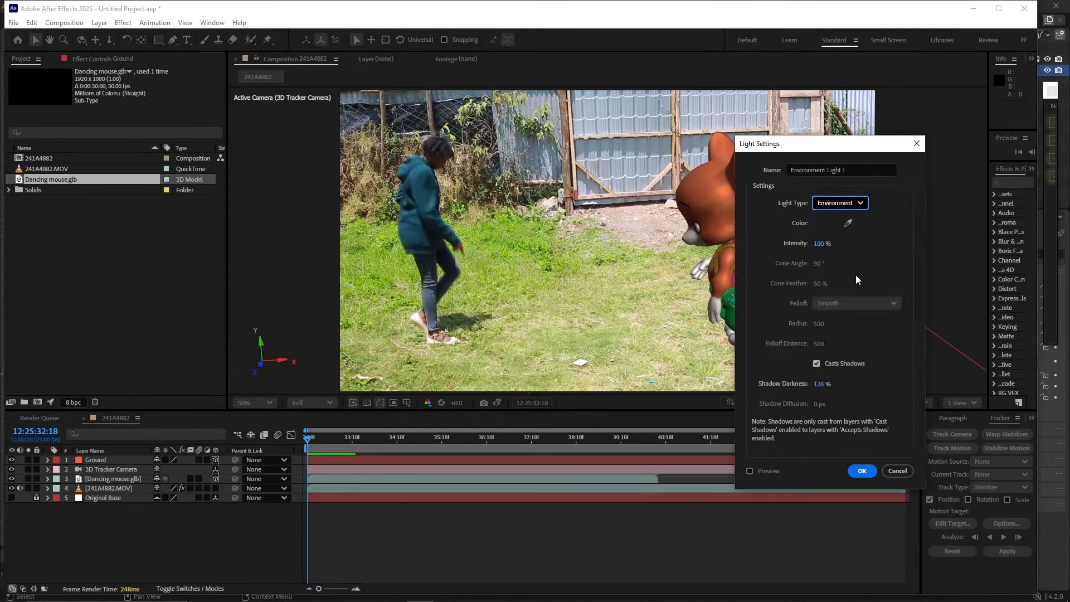
pyautogui.click(862, 471)
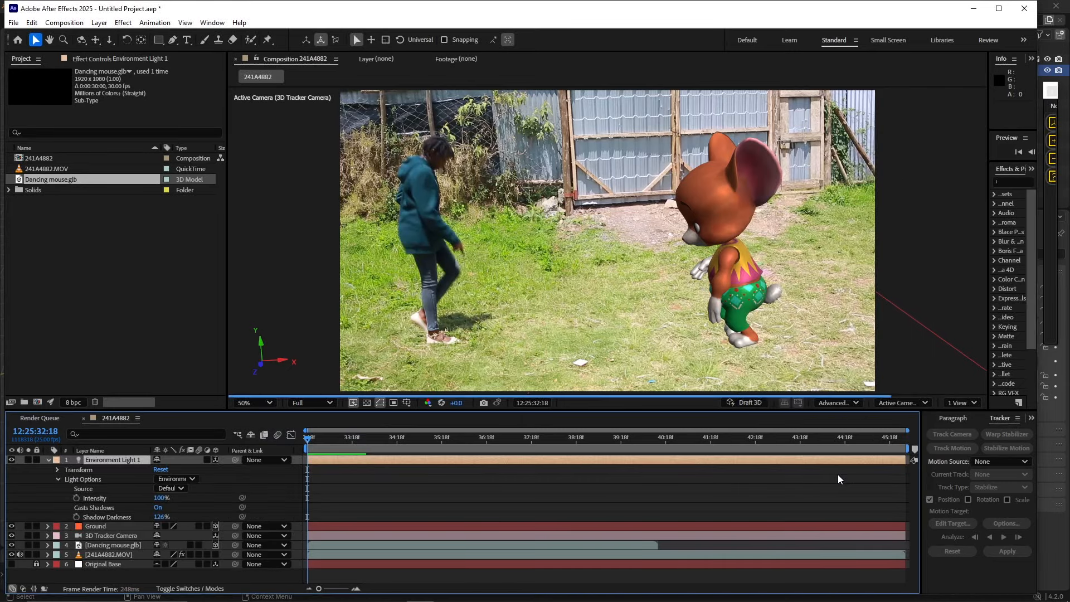
pyautogui.moveTo(158, 499); pyautogui.dragTo(182, 497)
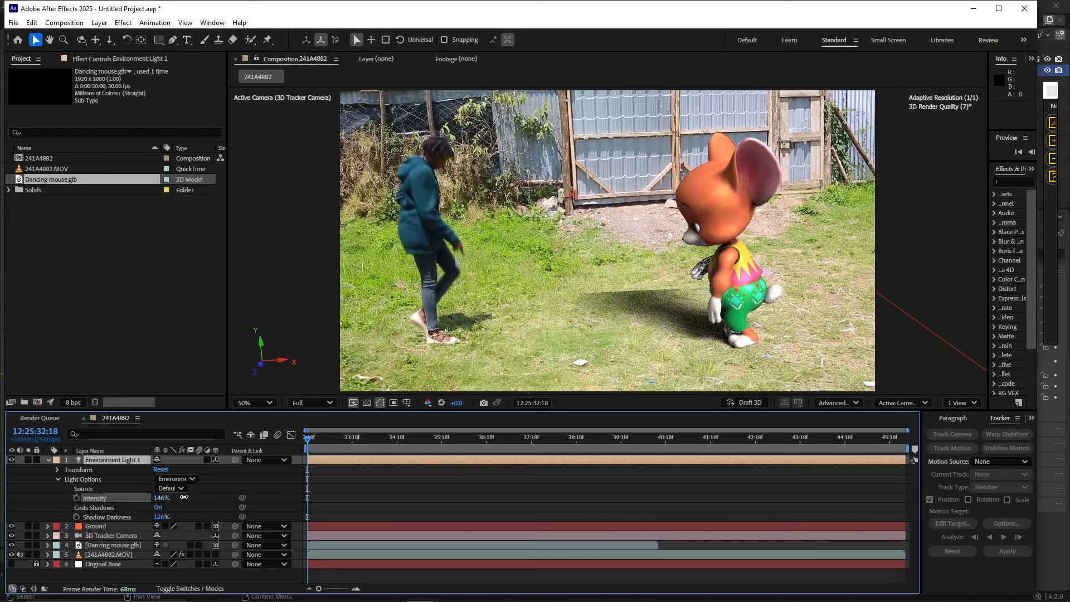
pyautogui.click(57, 479)
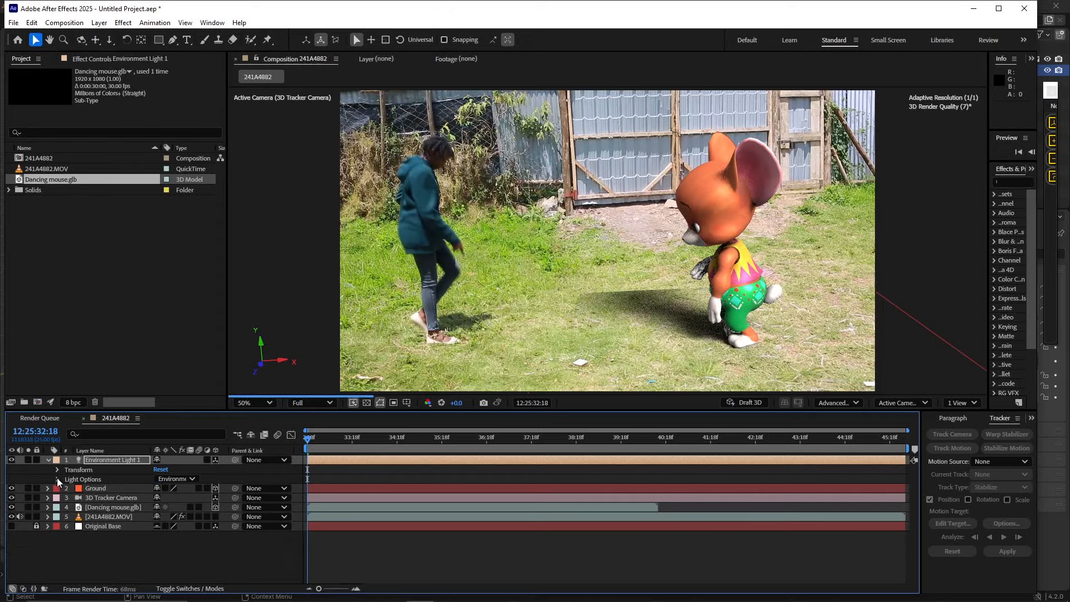
# - Enable time remapping on the Dancing mouse.glb layer
pyautogui.click(48, 507)
pyautogui.click(117, 506)
pyautogui.rightClick(122, 506)
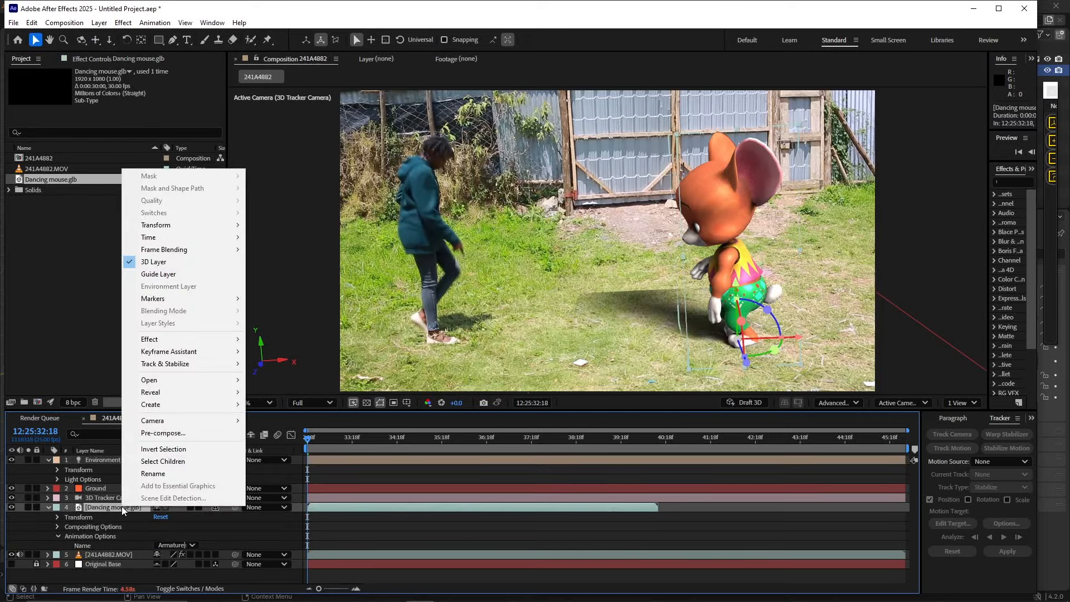
pyautogui.moveTo(228, 239)
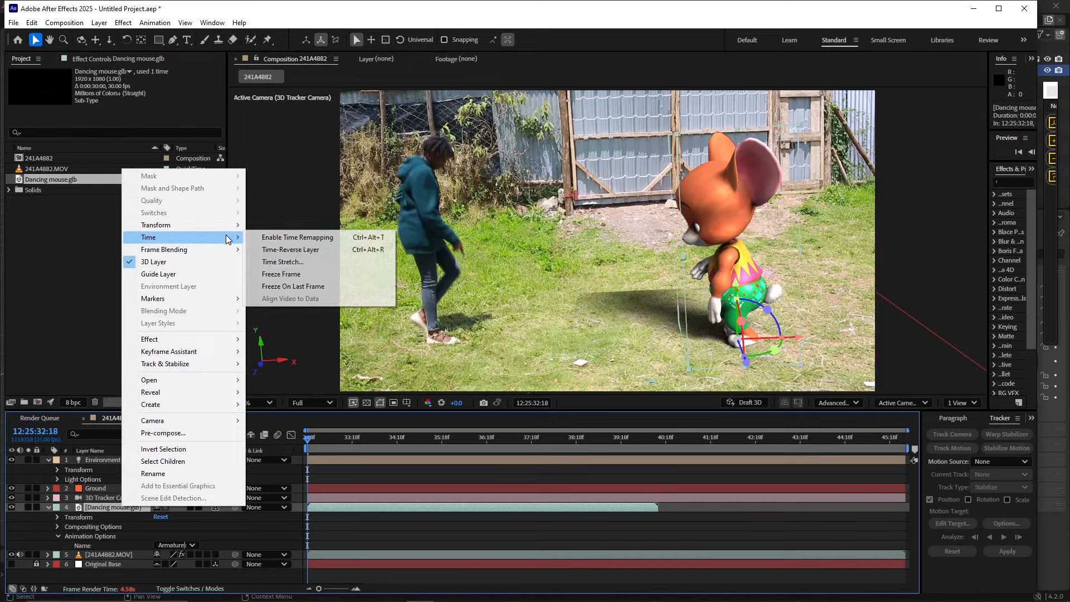
pyautogui.click(285, 239)
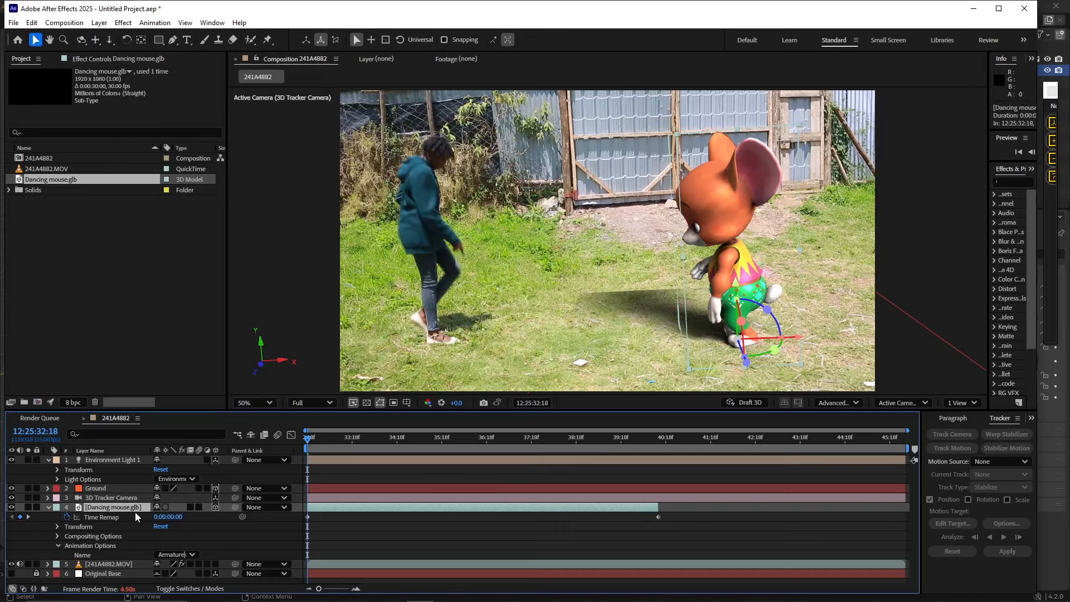
# - Apply a loopOut() expression to the mouse layer's Time Remap and extend the layer to the end of the composition
pyautogui.keyDown('alt'); pyautogui.click(68, 517); pyautogui.keyUp('alt')
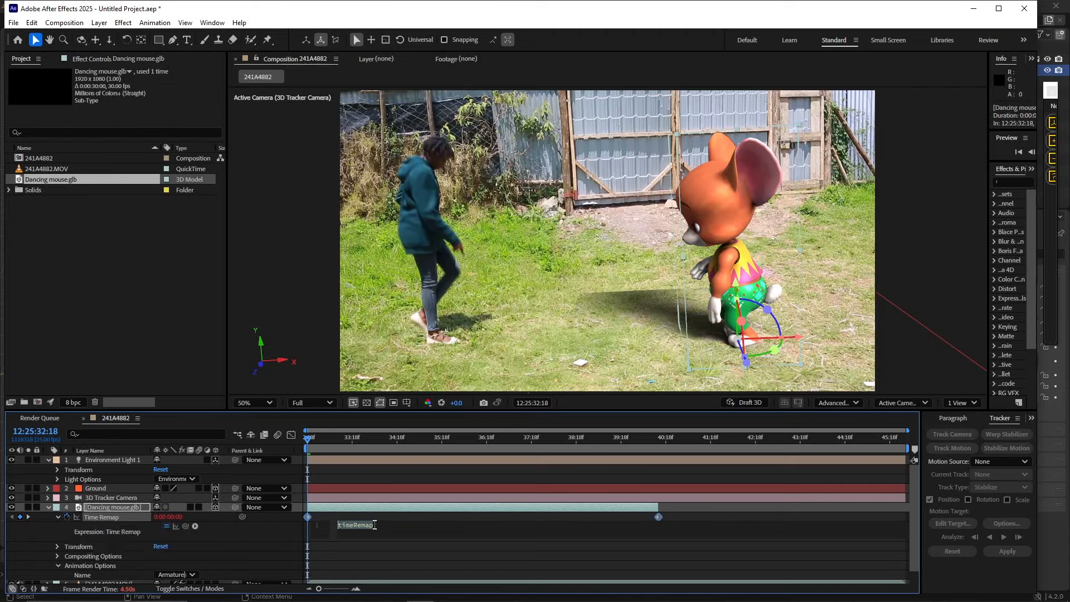
pyautogui.write('l')
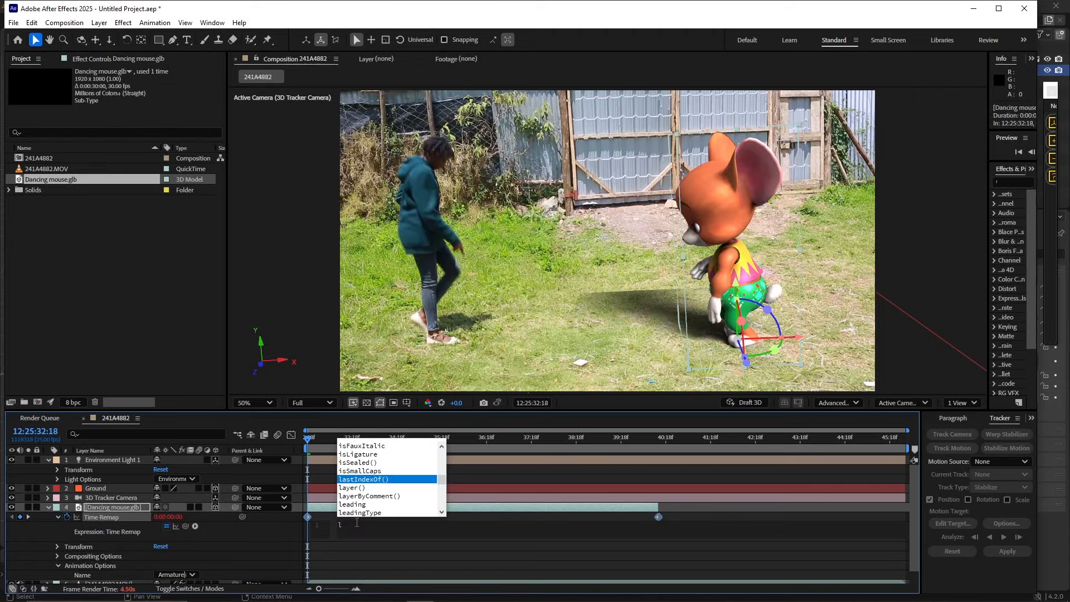
pyautogui.write('oo')
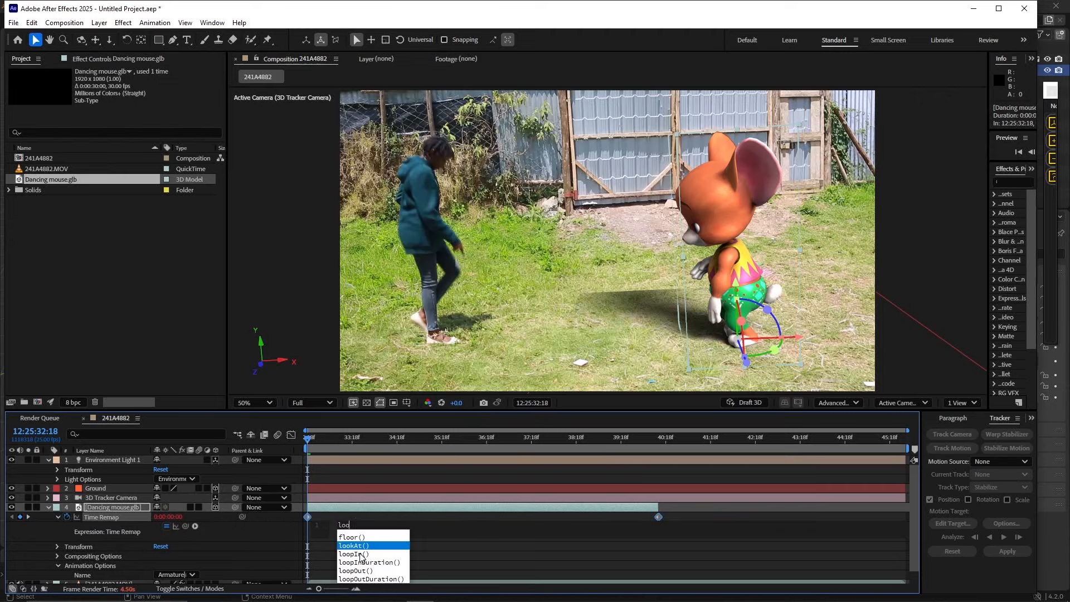
pyautogui.click(366, 571)
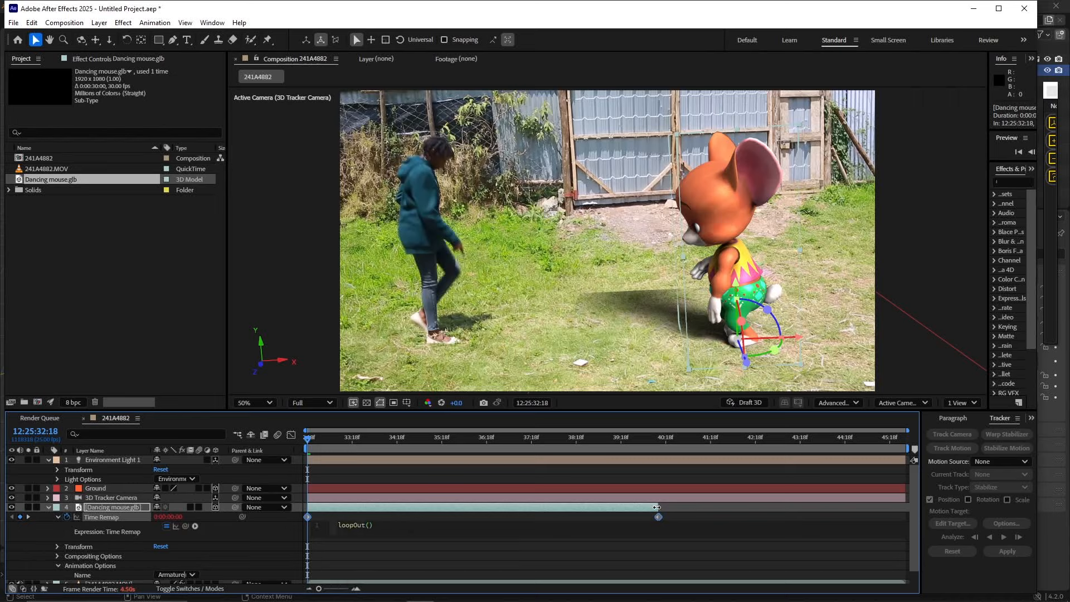
pyautogui.moveTo(657, 507); pyautogui.dragTo(906, 505)
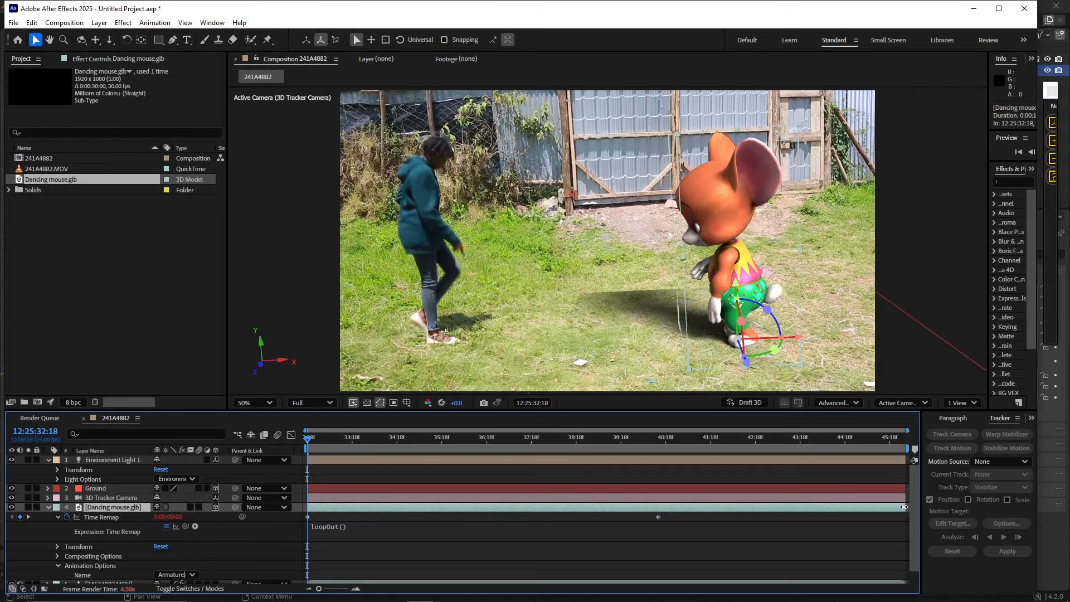
pyautogui.click(58, 518)
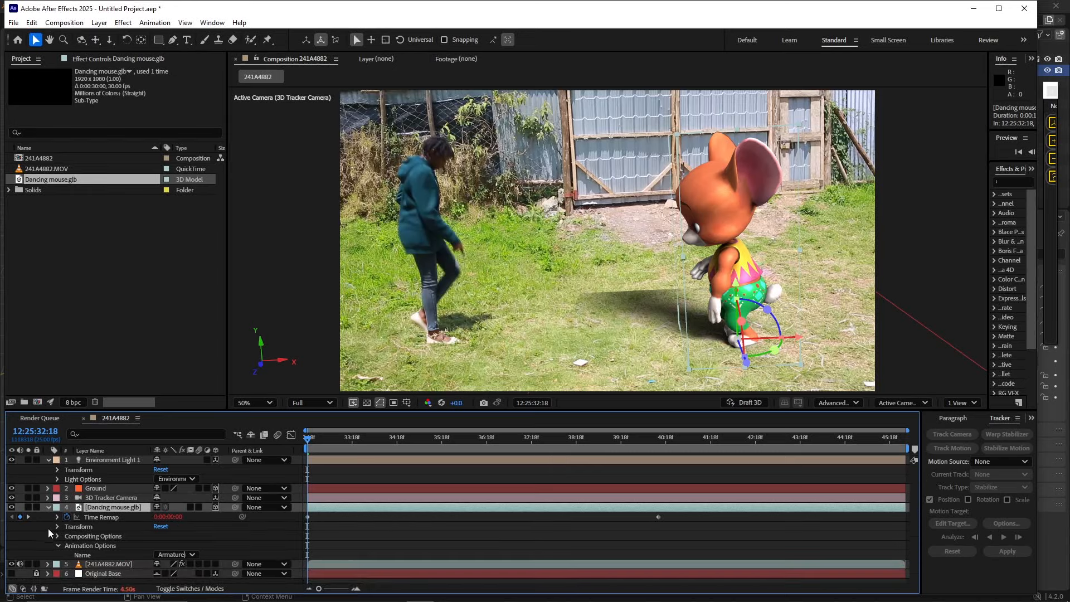
# - Enlarge the Ground layer uniformly to a scale of about 1037.5%
pyautogui.click(49, 507)
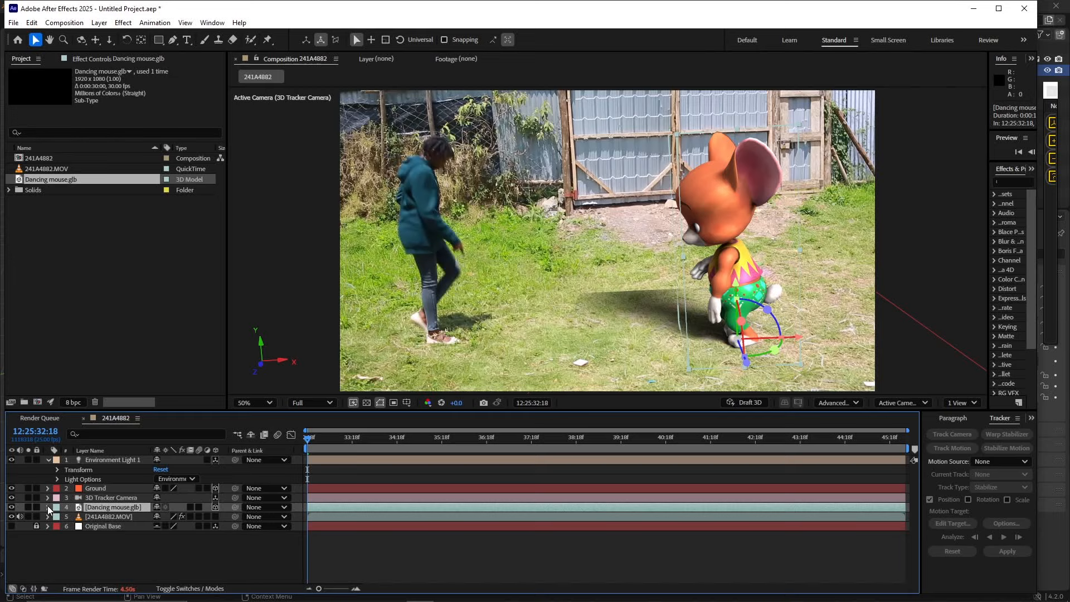
pyautogui.click(47, 488)
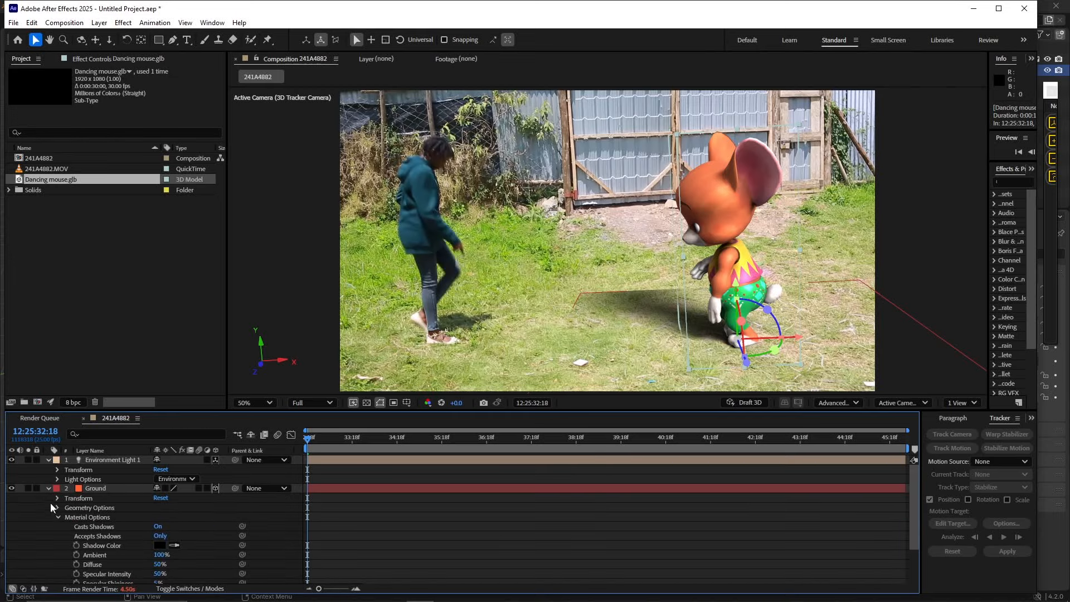
pyautogui.click(56, 517)
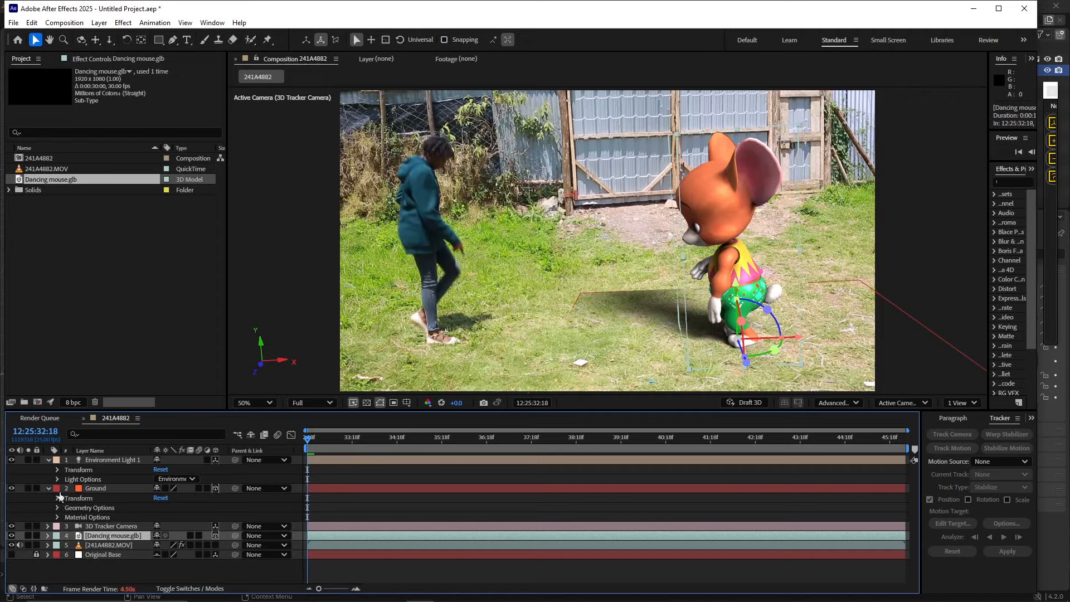
pyautogui.click(56, 499)
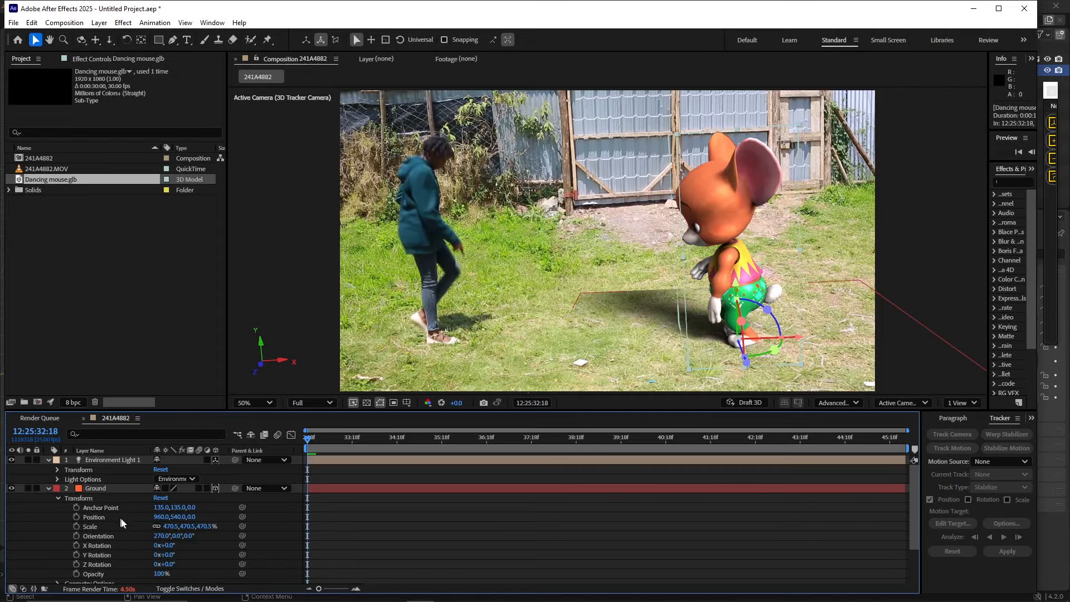
pyautogui.click(112, 490)
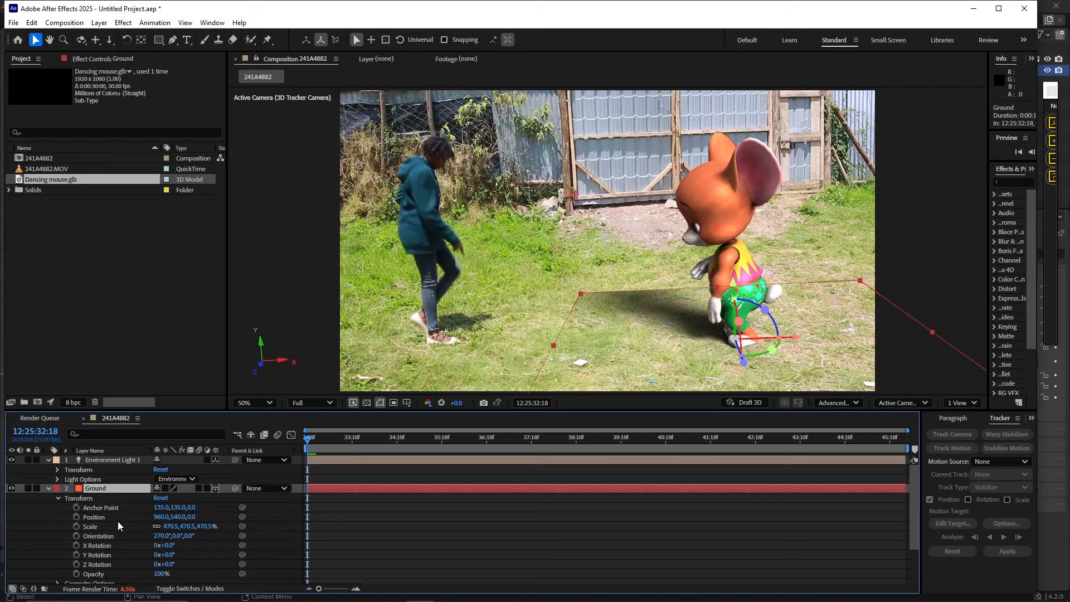
pyautogui.moveTo(177, 524); pyautogui.dragTo(448, 479)
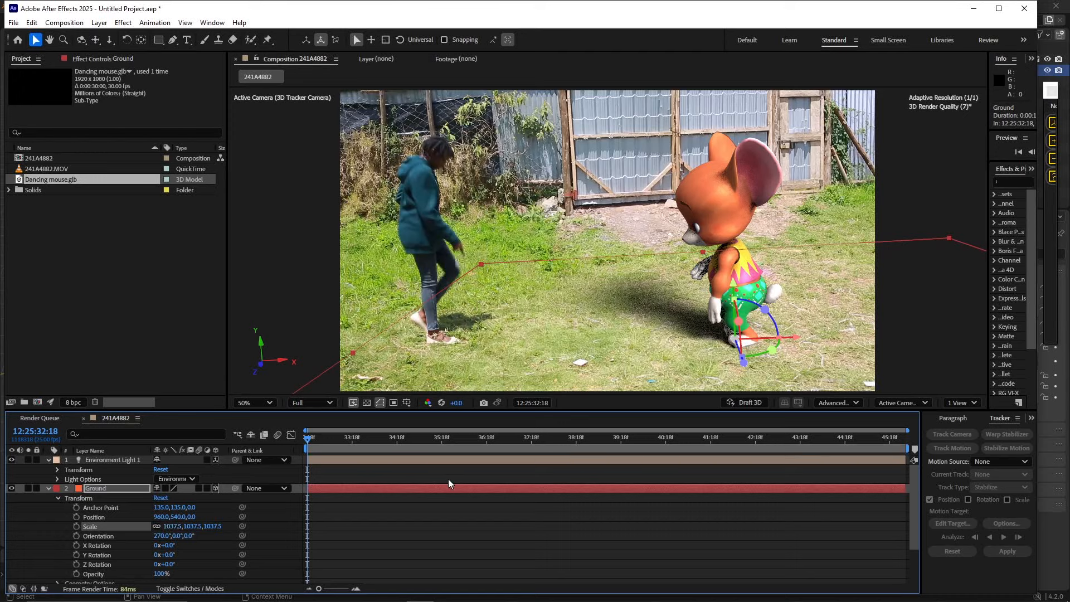
pyautogui.click(56, 497)
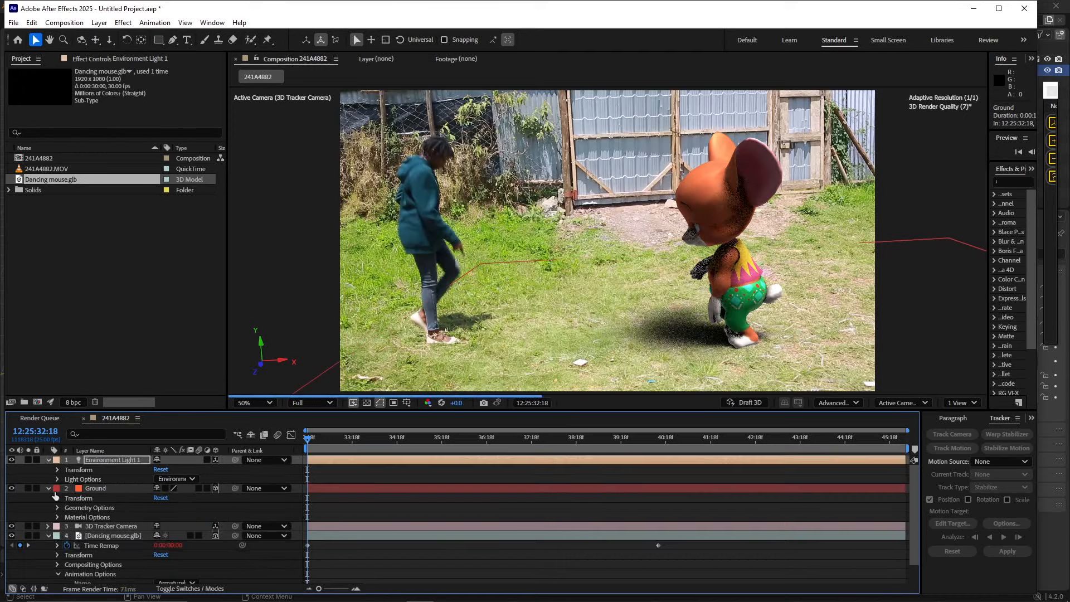
pyautogui.click(49, 487)
# - Add a Parallel light to the composition with 100% intensity and Smooth falloff
pyautogui.click(51, 462)
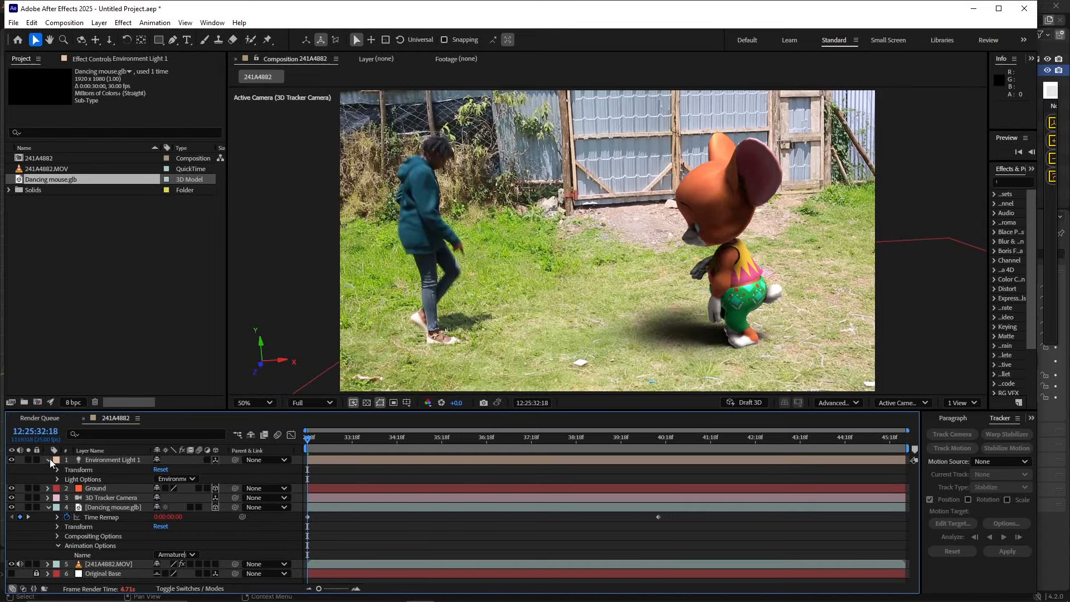
pyautogui.click(48, 460)
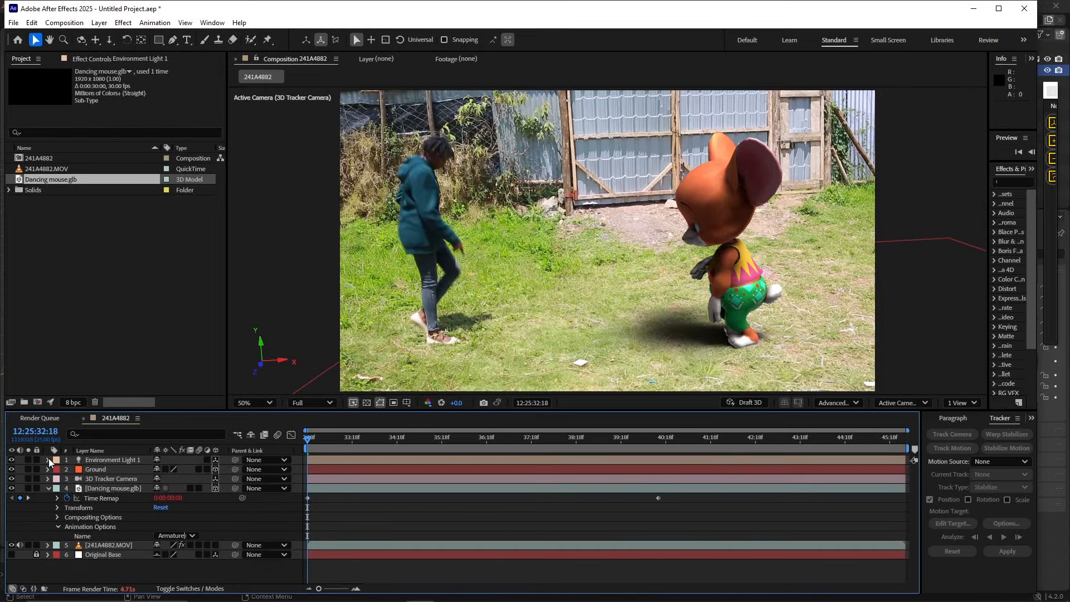
pyautogui.click(49, 489)
pyautogui.rightClick(98, 525)
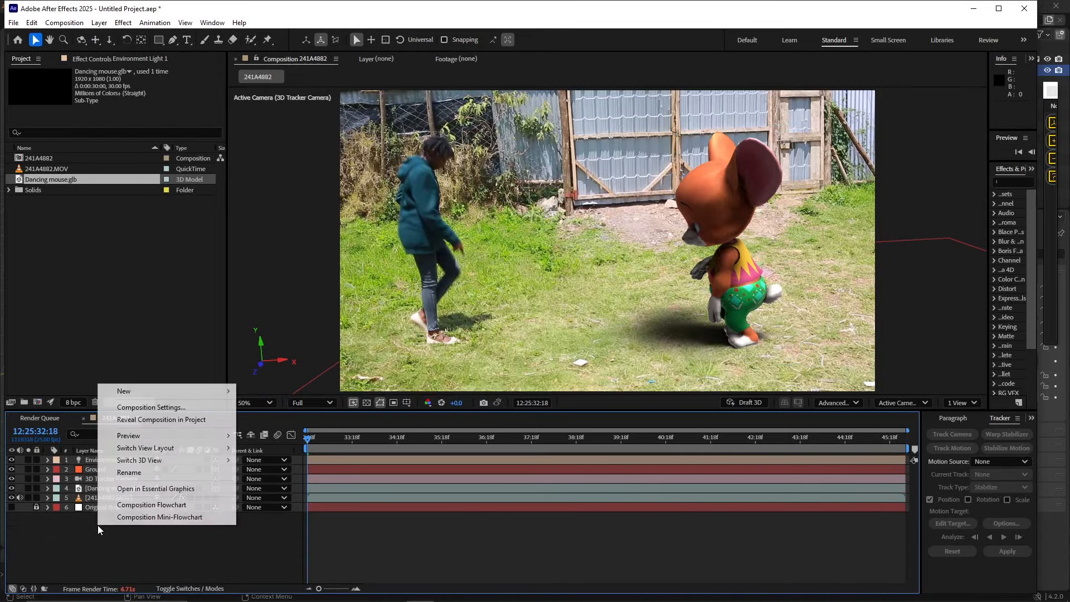
pyautogui.moveTo(184, 391)
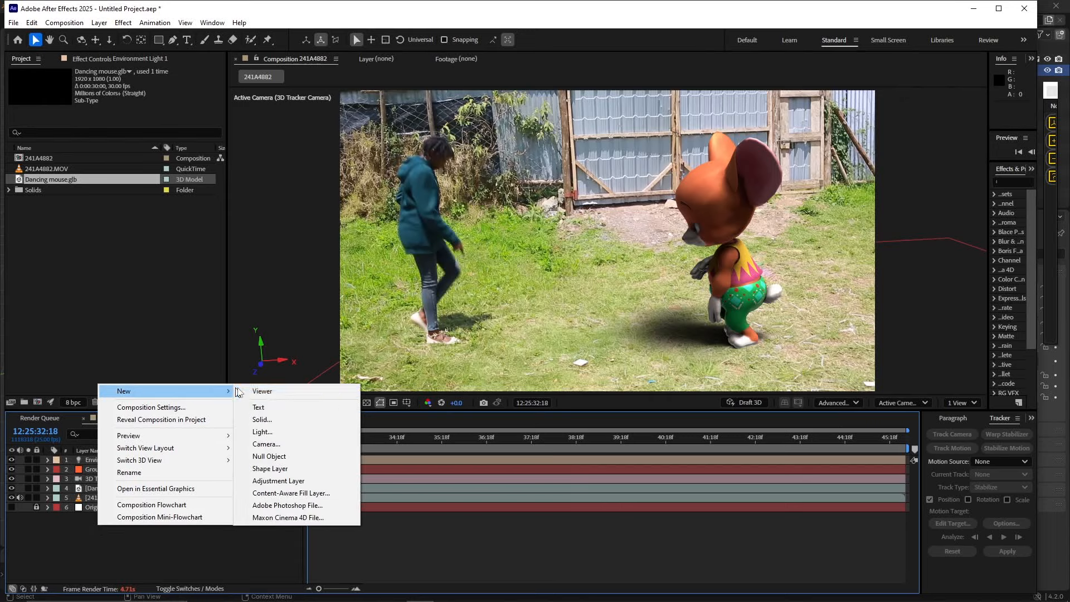
pyautogui.click(260, 433)
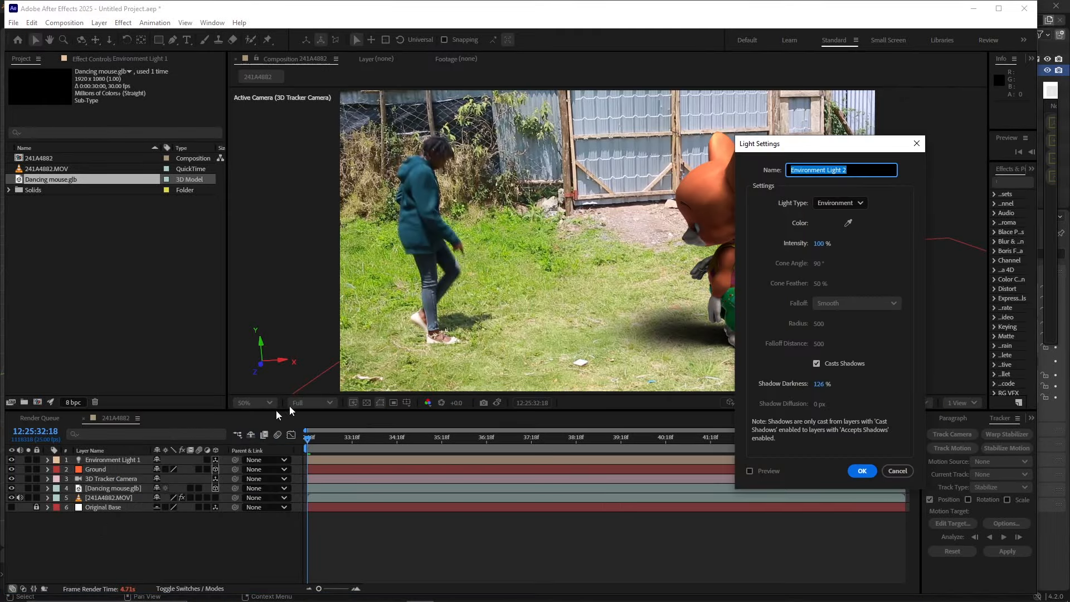
pyautogui.click(863, 201)
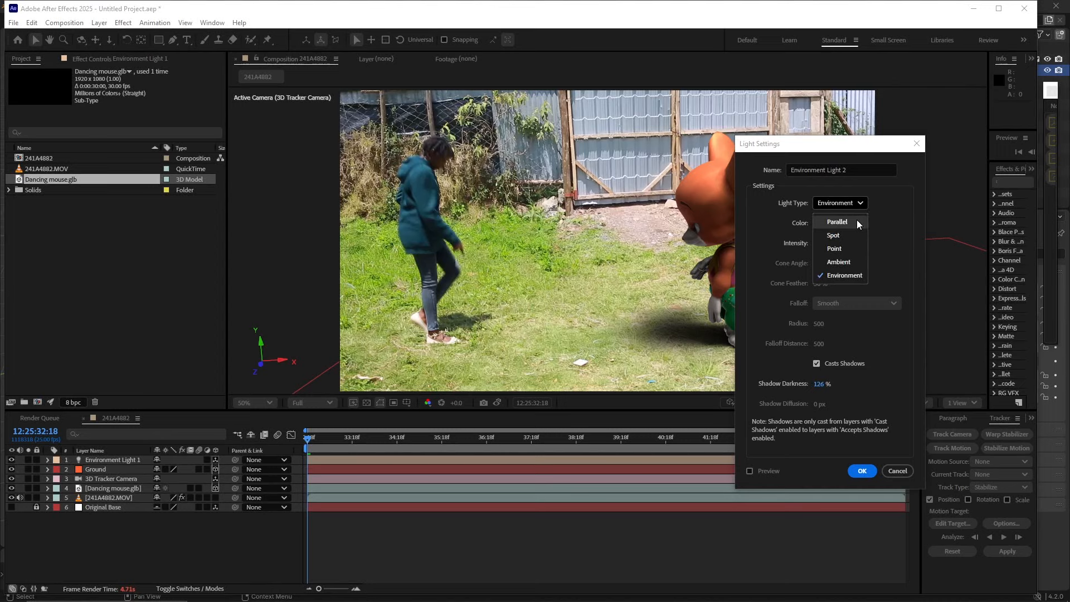
pyautogui.click(857, 220)
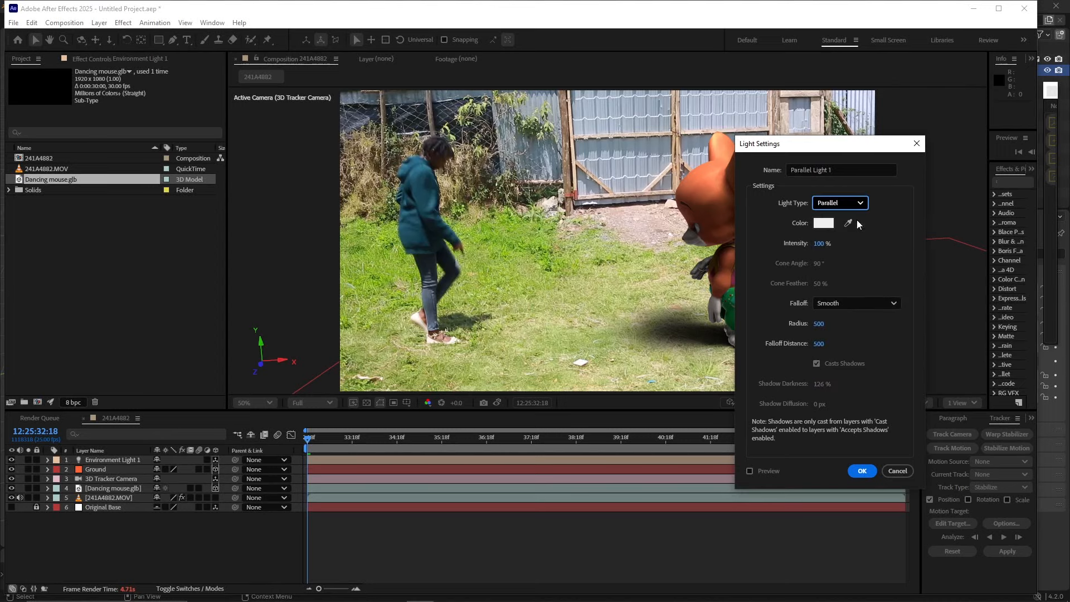
pyautogui.click(863, 471)
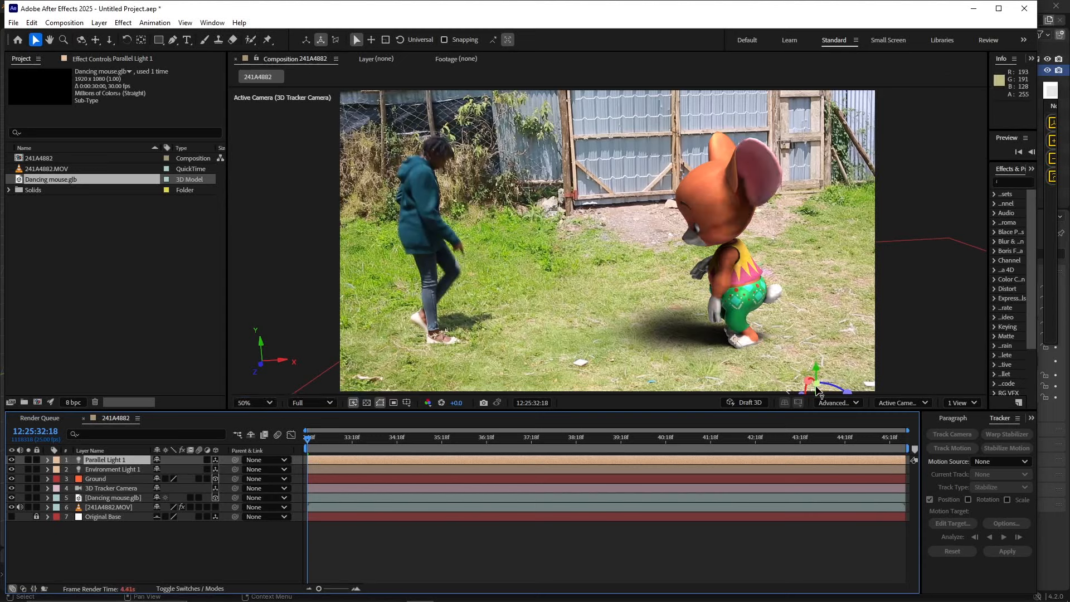
# - Raise Parallel Light 1 to the mouse's head height and adjust the light's intensity
pyautogui.moveTo(817, 386)
pyautogui.mouseDown()
pyautogui.moveTo(802, 314)
pyautogui.moveTo(814, 97)
pyautogui.mouseUp()
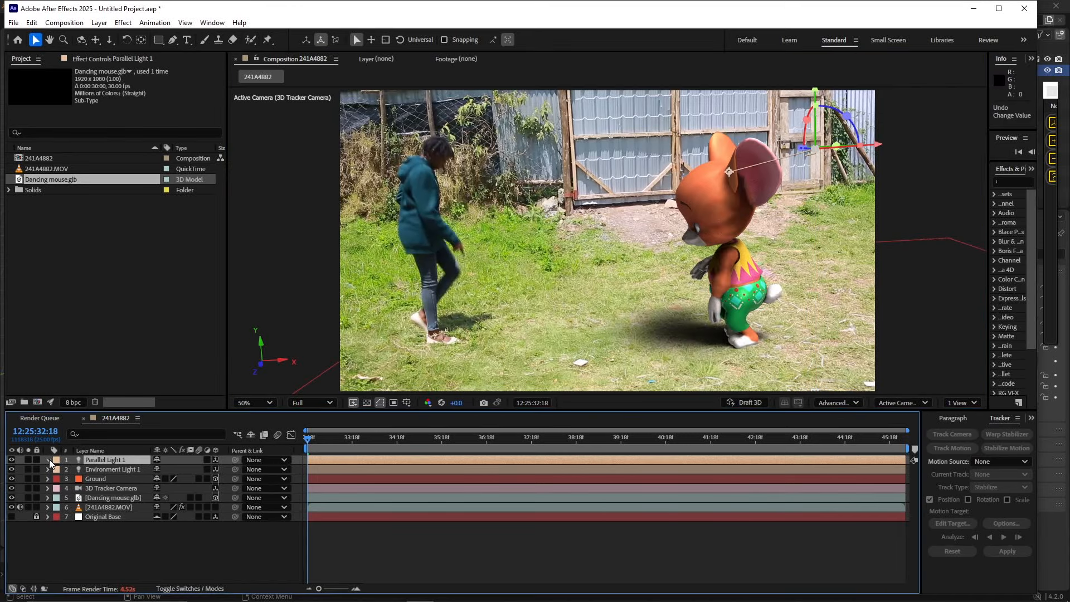
pyautogui.click(48, 460)
pyautogui.click(58, 470)
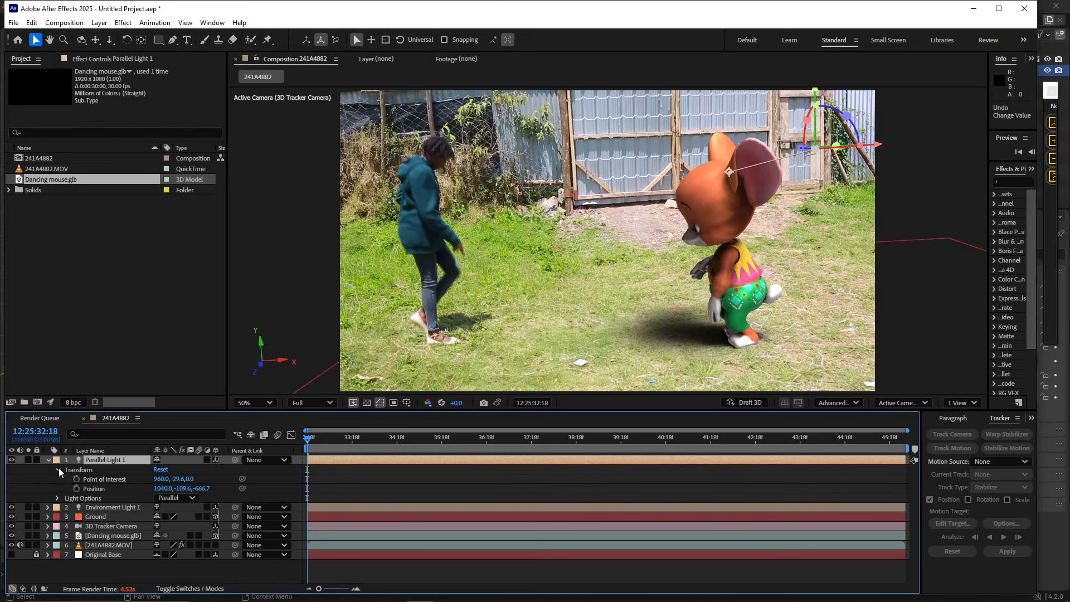
pyautogui.click(59, 468)
pyautogui.click(59, 479)
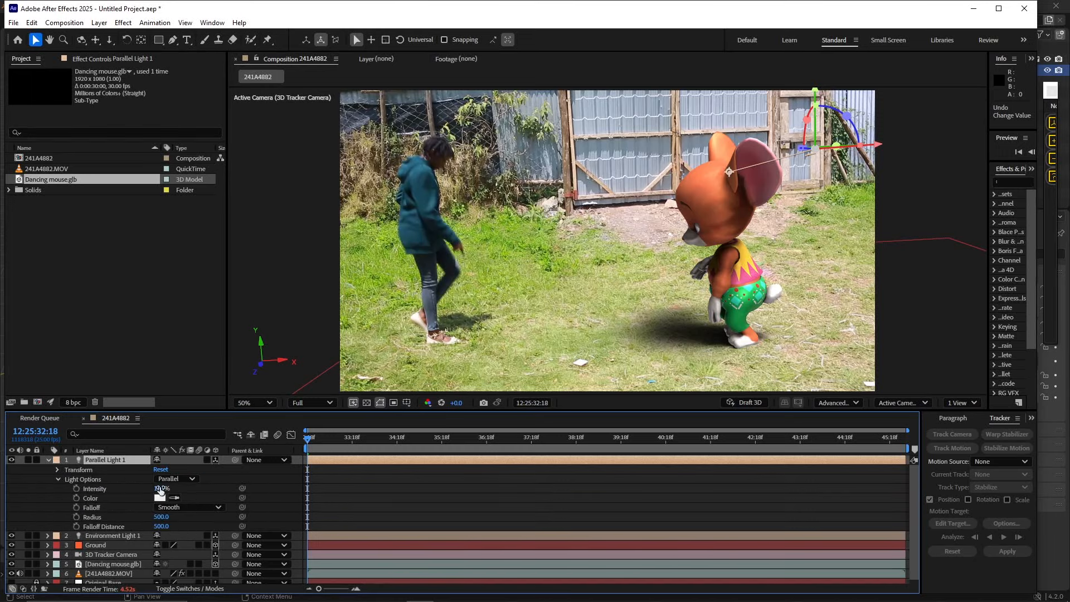
pyautogui.moveTo(175, 487); pyautogui.dragTo(211, 479)
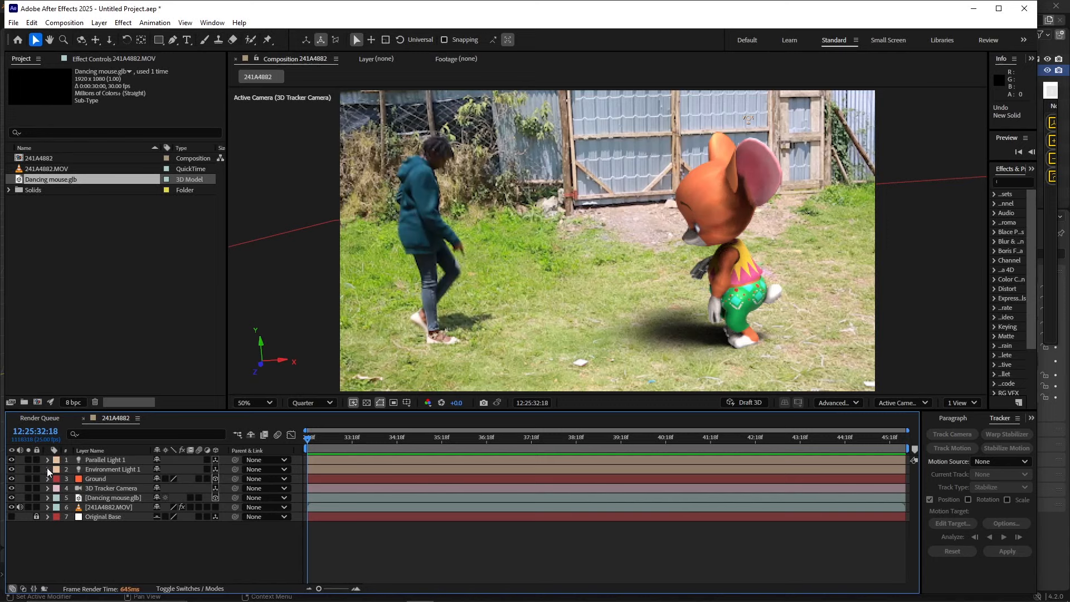
# - Rotate Environment Light 1 to about 2° in X and 84° in Y, and preview the composited animation
pyautogui.click(47, 470)
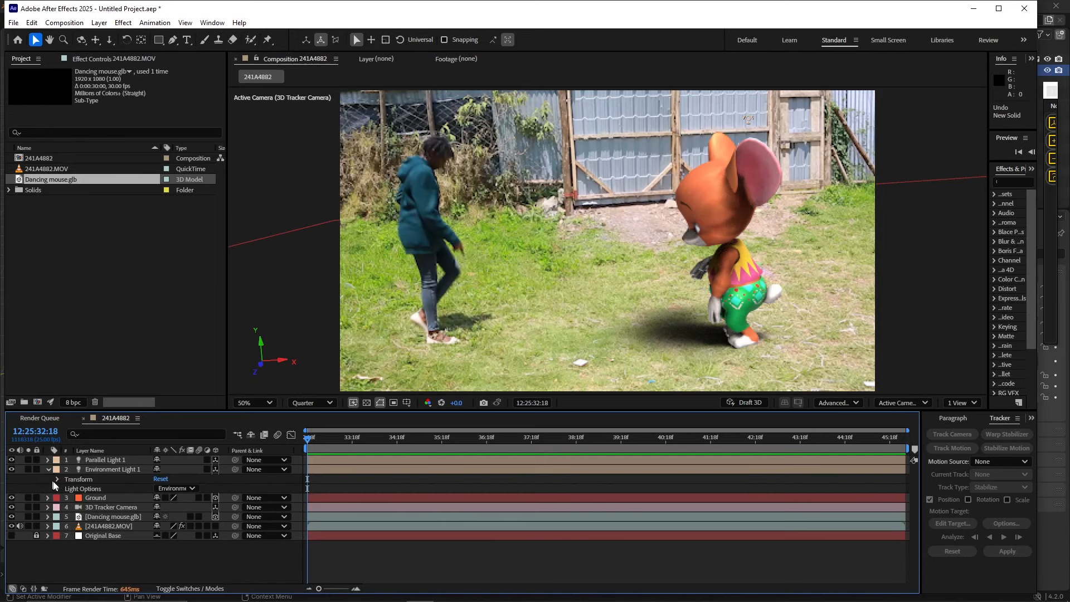
pyautogui.click(57, 480)
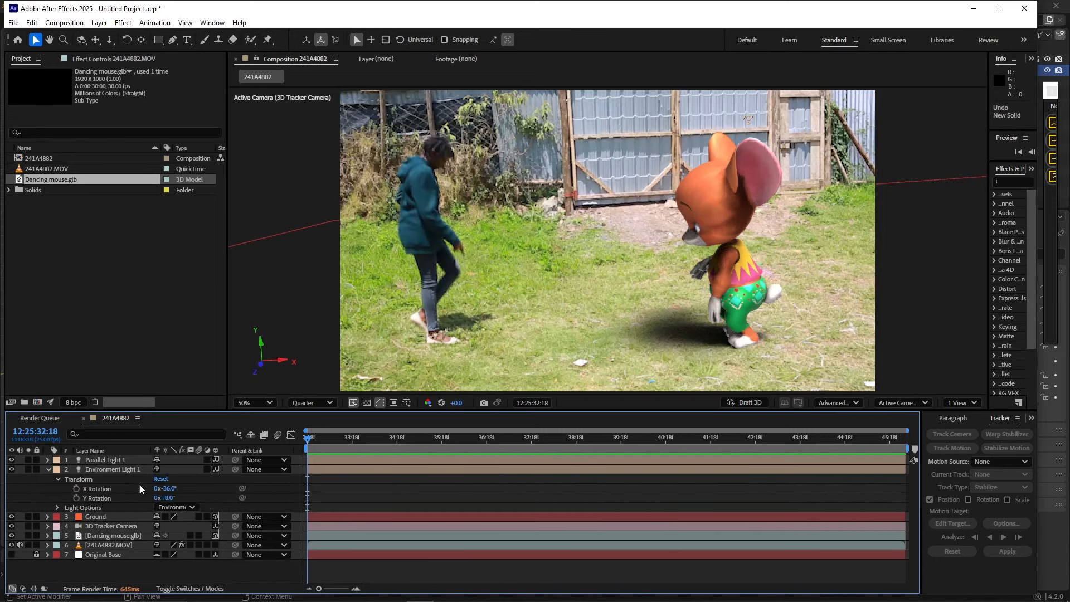
pyautogui.moveTo(169, 488); pyautogui.dragTo(190, 491)
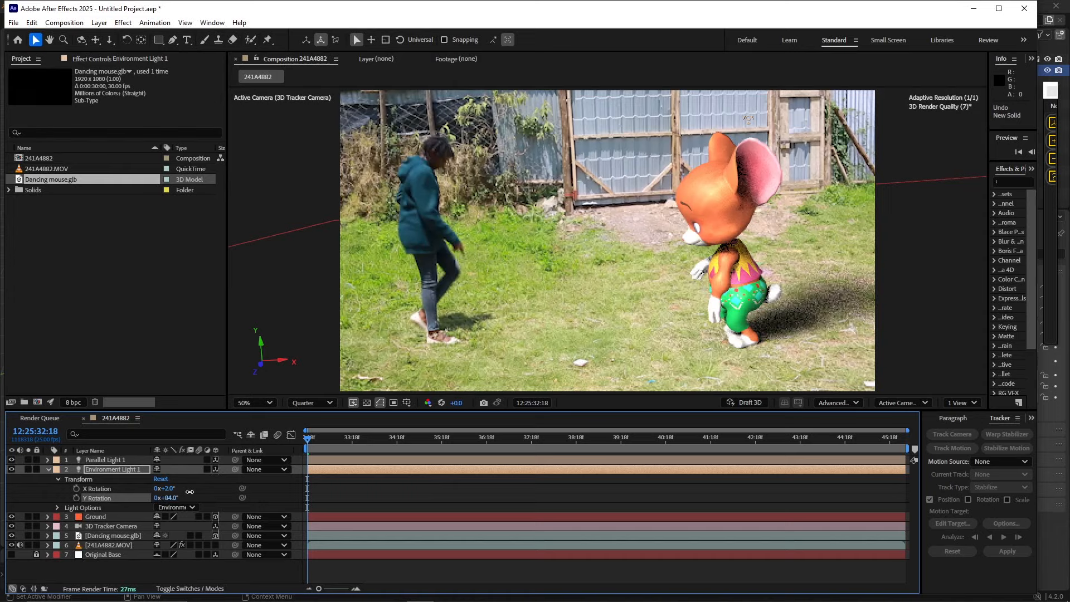
pyautogui.moveTo(189, 491); pyautogui.dragTo(187, 493)
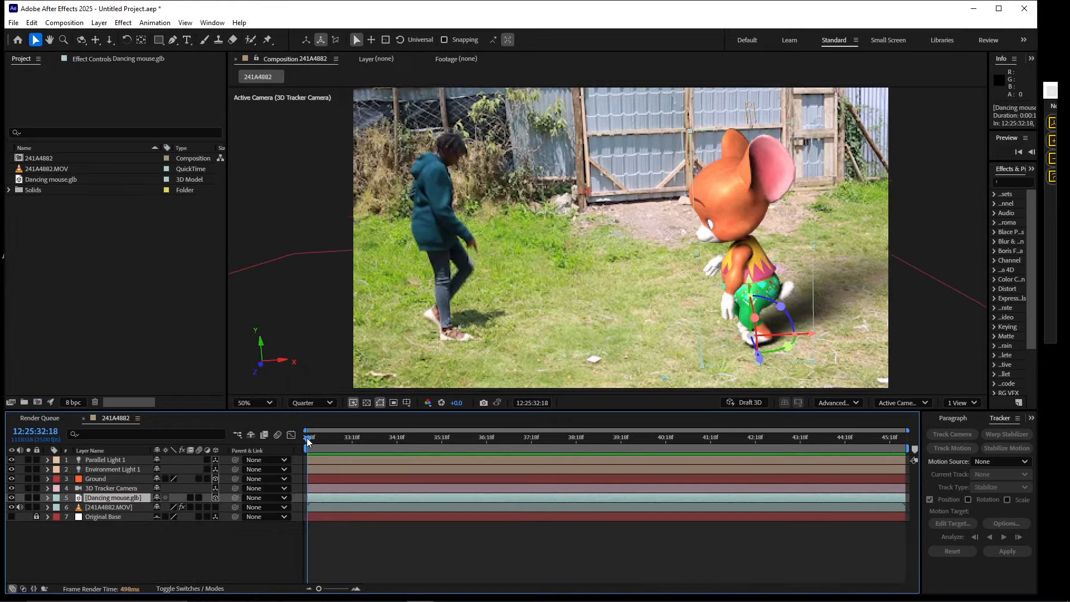
pyautogui.moveTo(307, 441); pyautogui.dragTo(324, 445)
pyautogui.press('space')
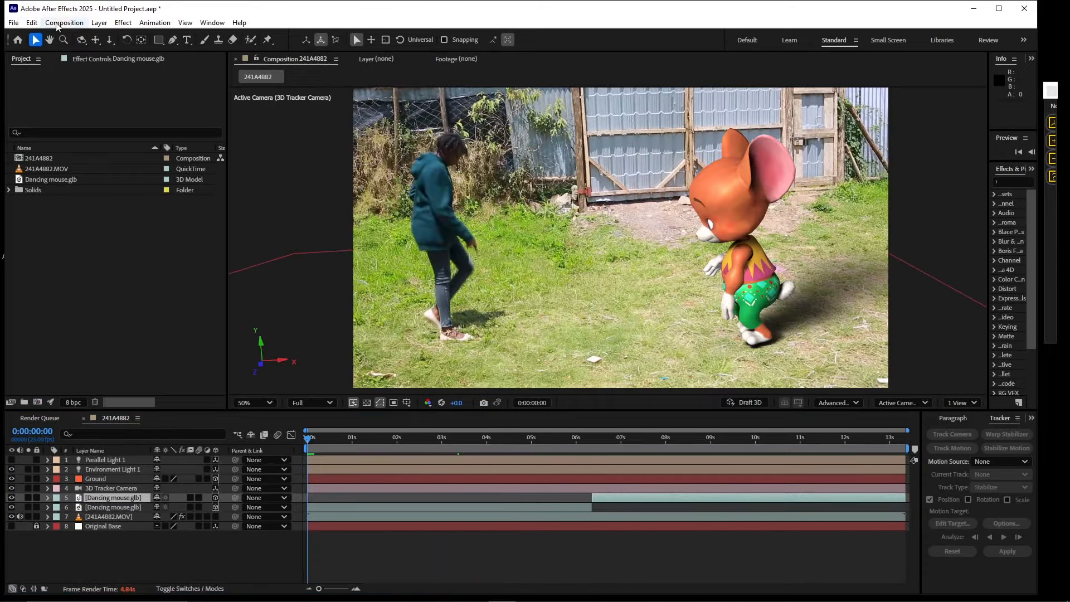
# - Send the 241A4882 composition to the Adobe Media Encoder queue
pyautogui.click(78, 24)
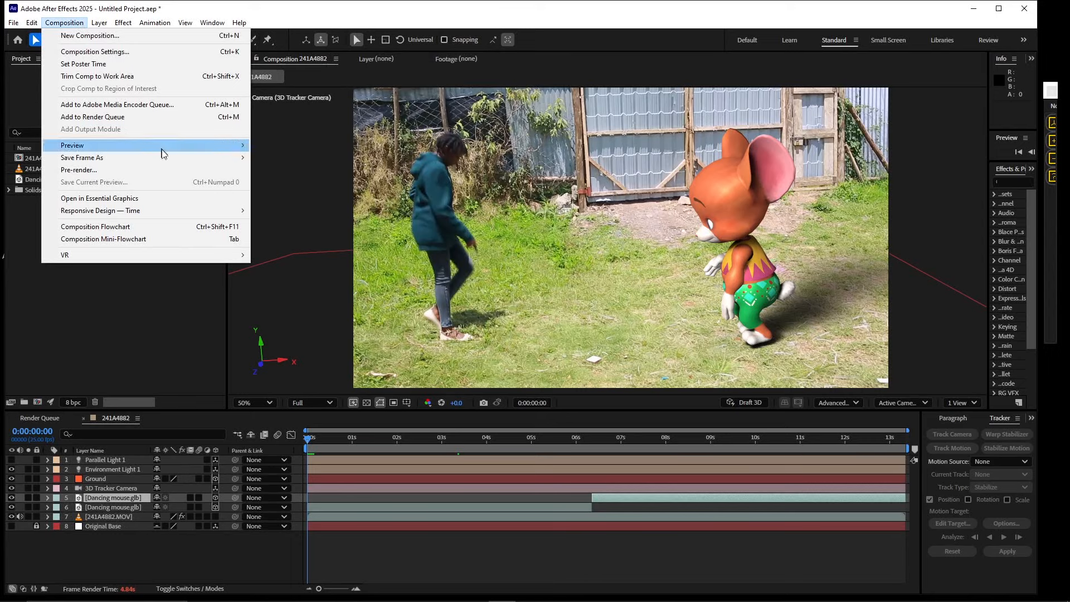
pyautogui.click(165, 105)
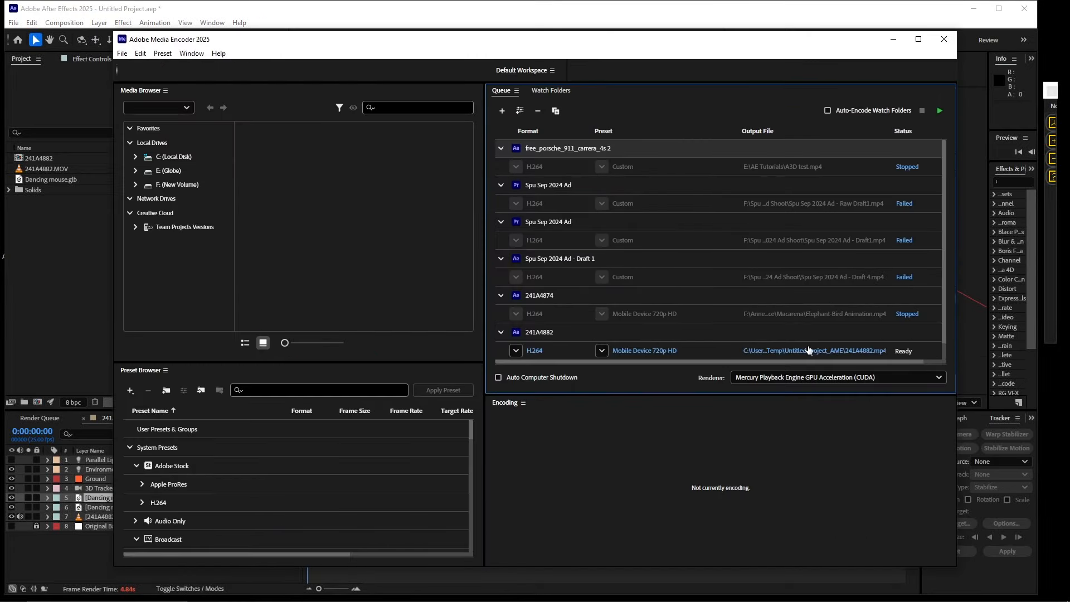
# - Name the queued 241A4882 output file "3D Dancing mouse VFX"
pyautogui.click(808, 350)
pyautogui.click(254, 302)
pyautogui.press('BackSpace')
pyautogui.press('BackSpace')
pyautogui.press('BackSpace')
pyautogui.press('BackSpace')
pyautogui.press('BackSpace')
pyautogui.press('BackSpace')
pyautogui.press('BackSpace')
pyautogui.press('BackSpace')
pyautogui.press('BackSpace')
pyautogui.press('BackSpace')
pyautogui.press('BackSpace')
pyautogui.press('BackSpace')
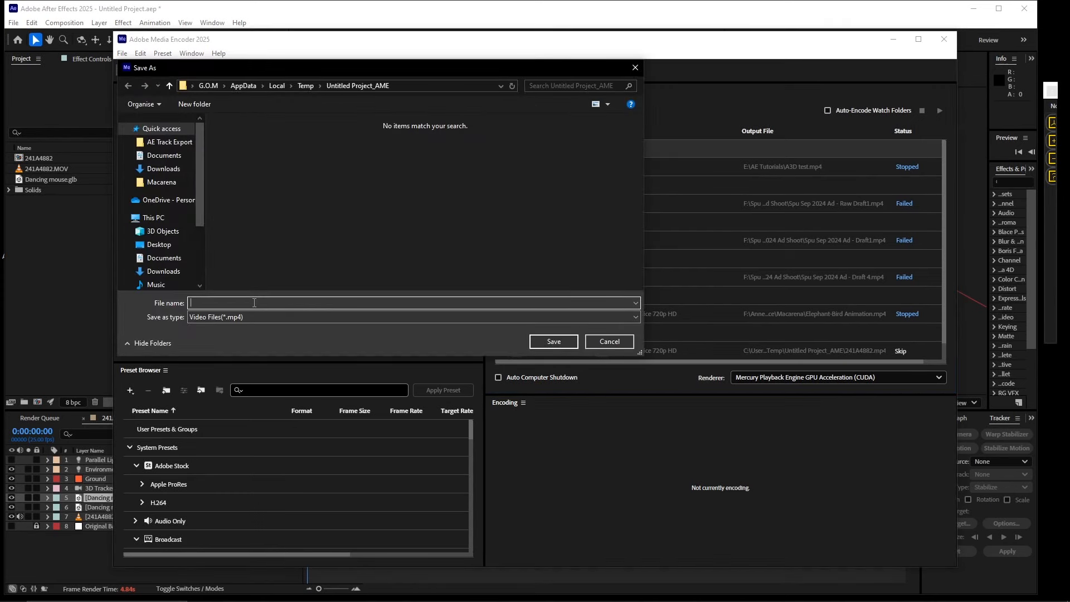
pyautogui.write('Dancing')
pyautogui.click(189, 305)
pyautogui.write('3D')
# - Choose the Macarena folder on New Volume (F:) as the output file's save location
pyautogui.scroll(-5, 182, 220)
pyautogui.click(168, 258)
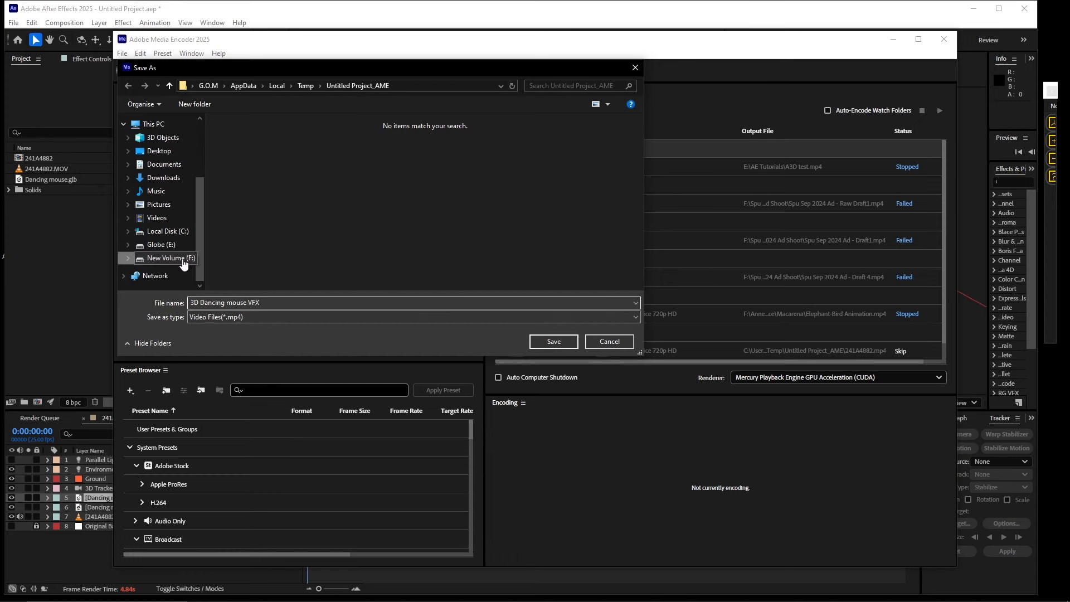
pyautogui.click(259, 137)
pyautogui.doubleClick(259, 137)
pyautogui.doubleClick(260, 136)
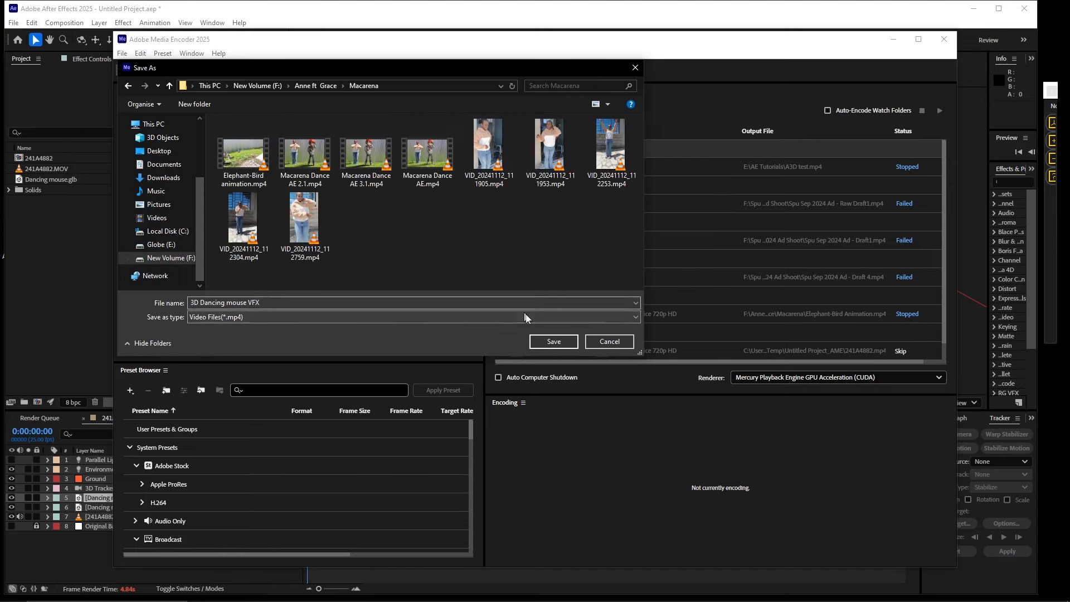